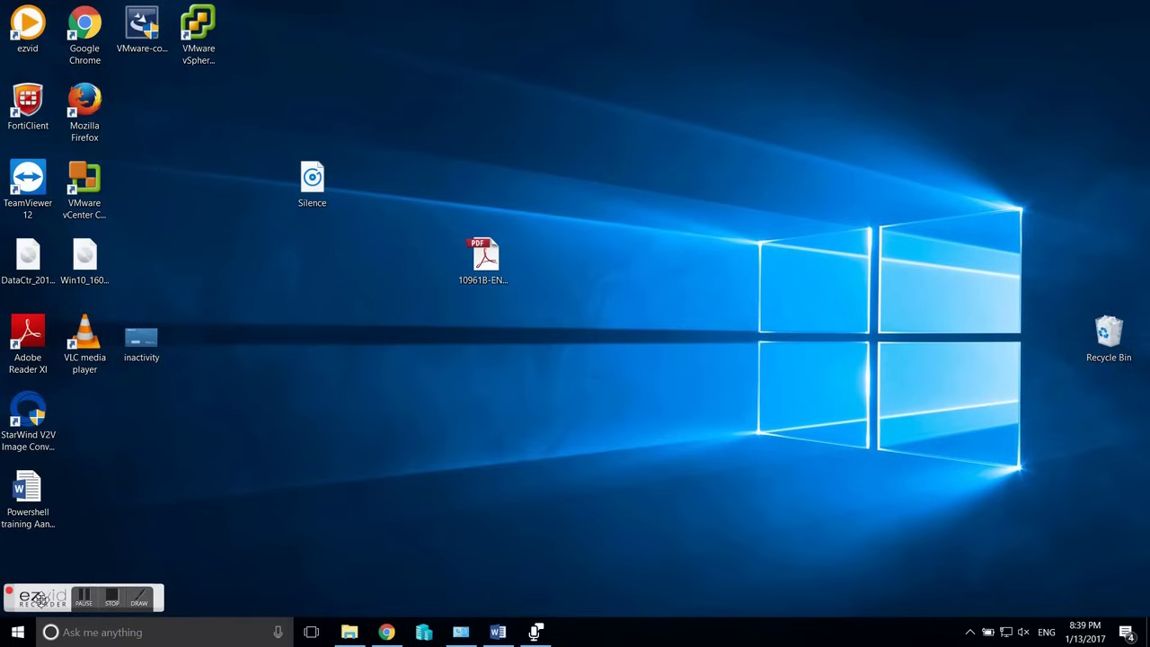
Open Control Panel with all of its items shown
left_click_drag(70, 596, 539, 462)
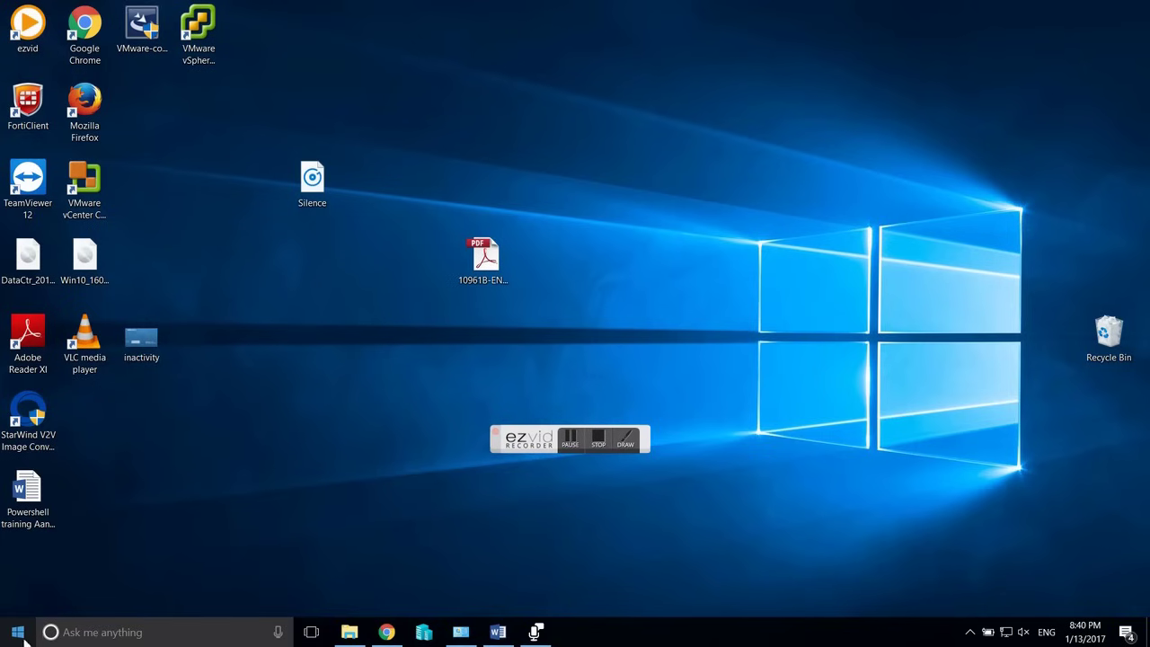
left_click(24, 637)
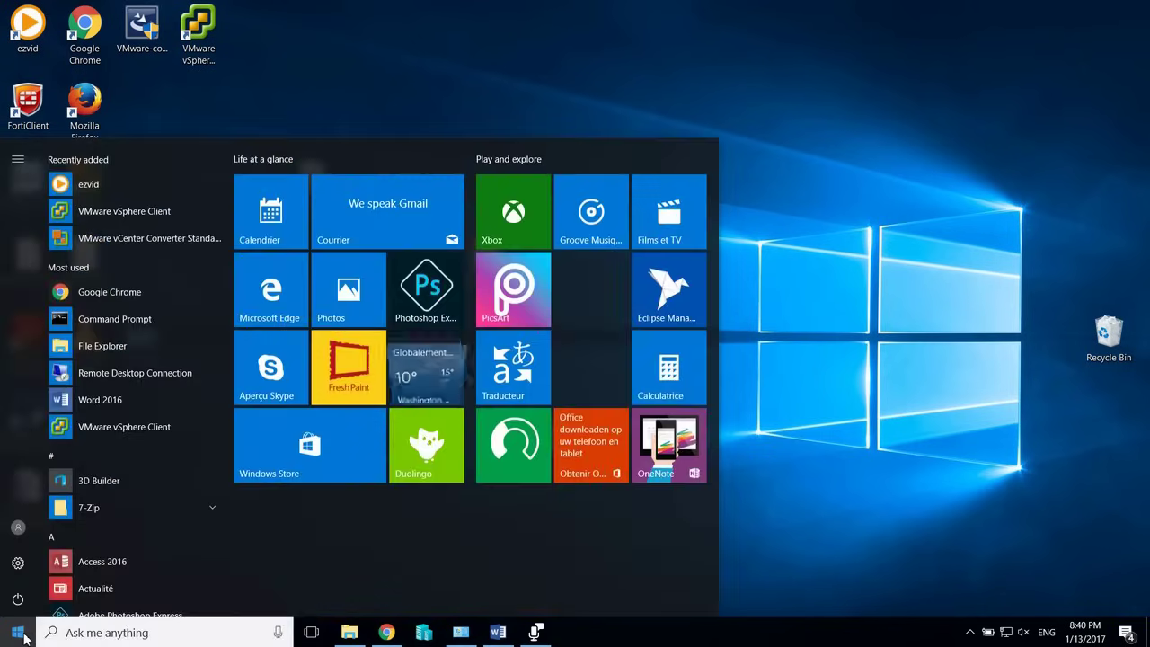
left_click(25, 637)
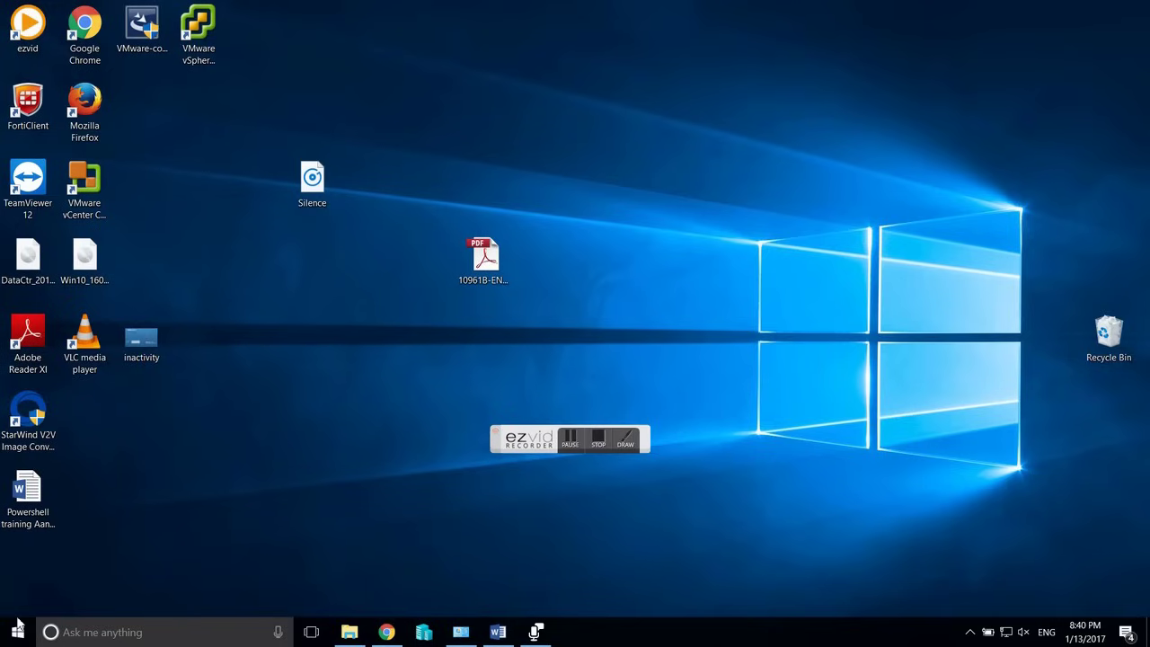
right_click(17, 620)
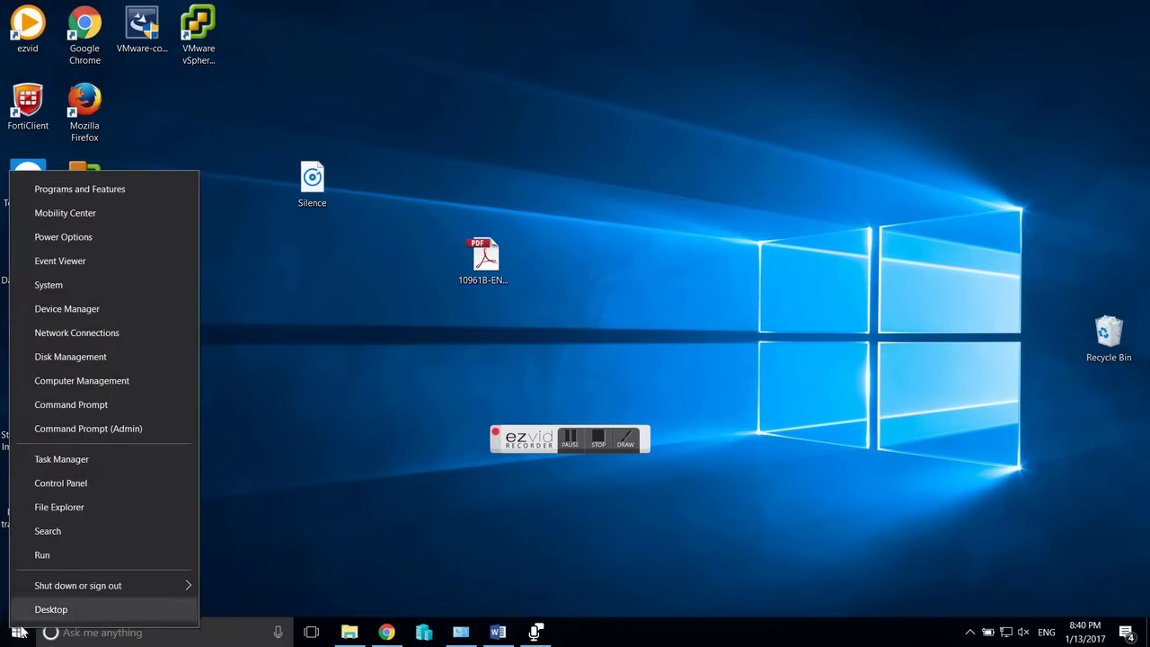
left_click(70, 489)
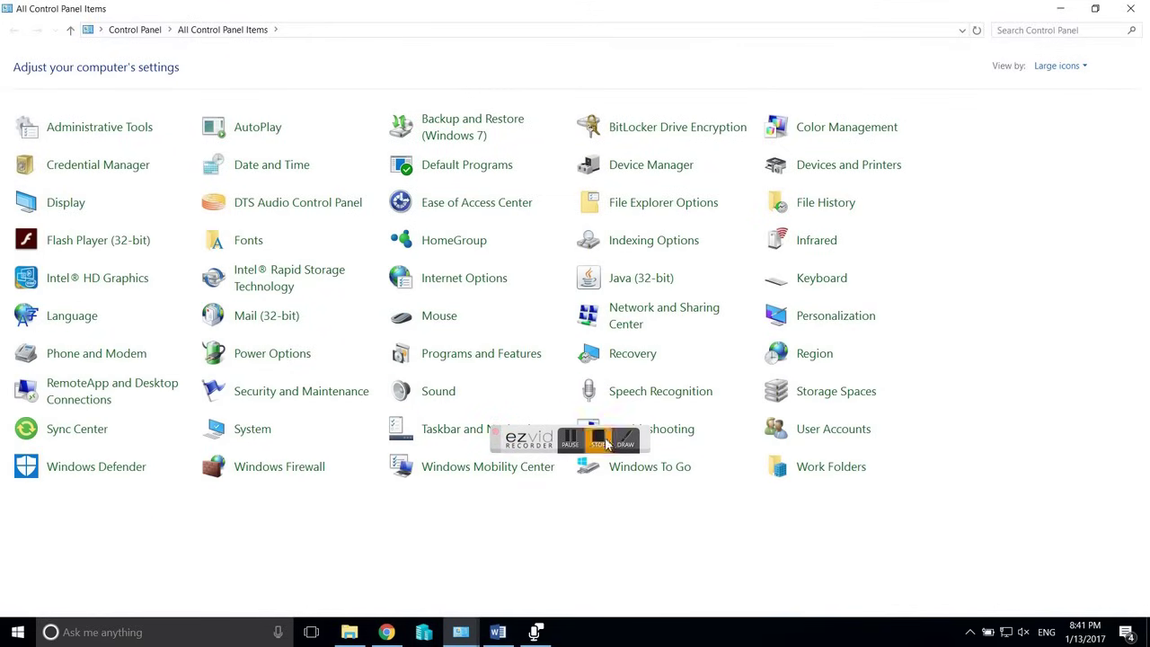
left_click_drag(530, 429, 48, 579)
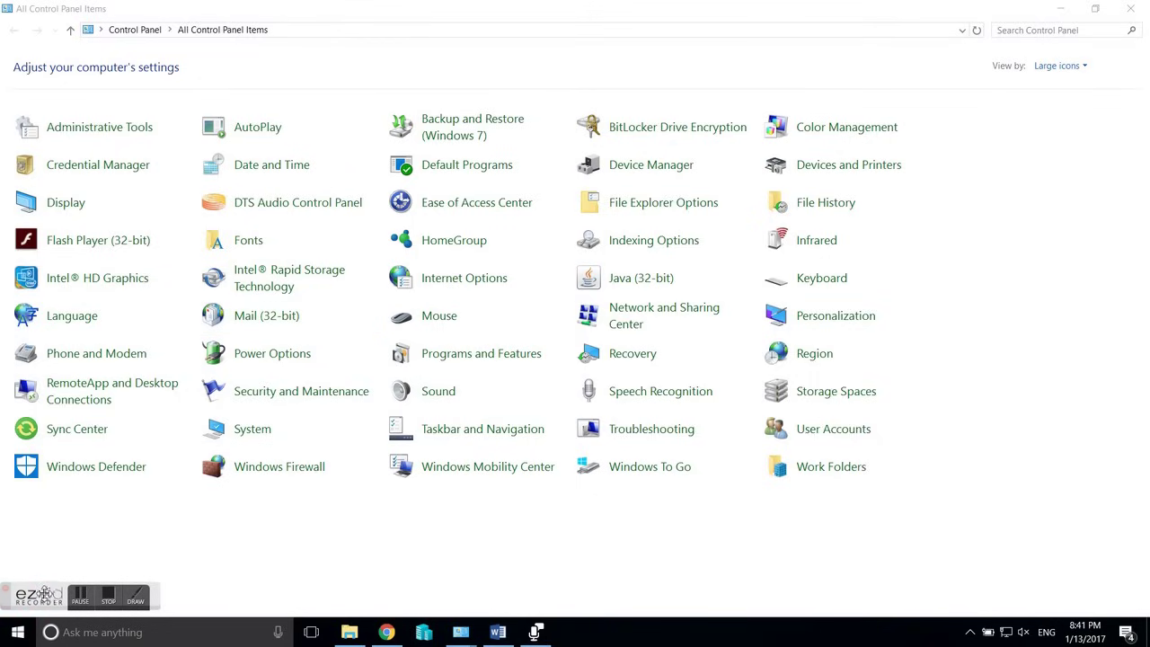
left_click_drag(39, 595, 1119, 316)
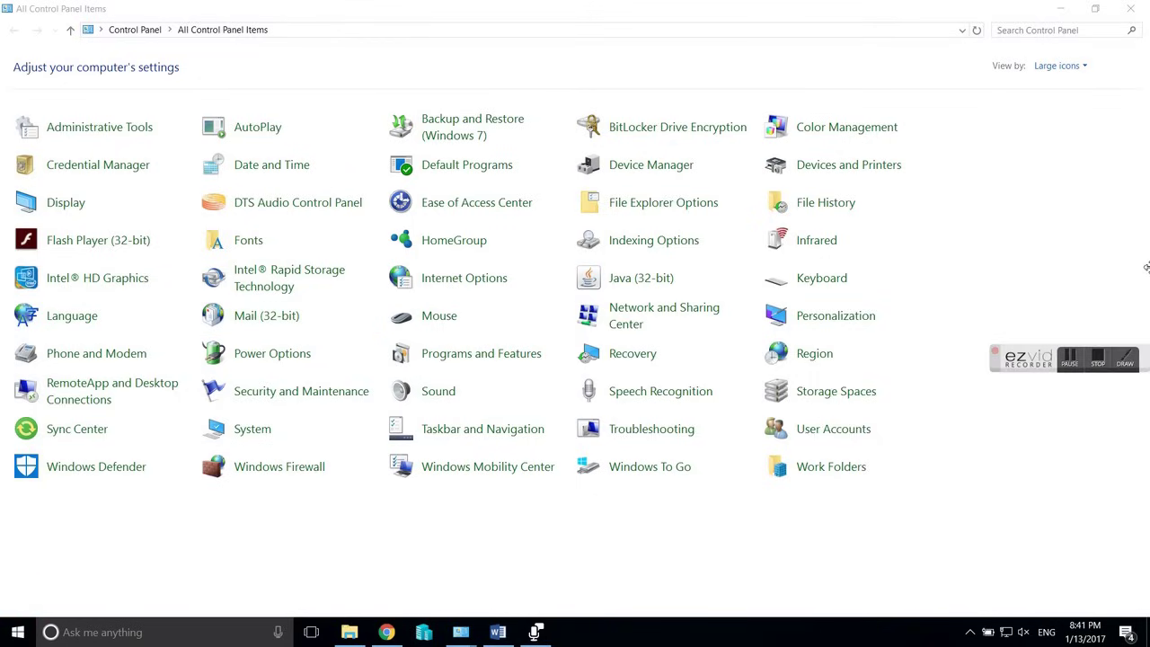
left_click_drag(1122, 360, 1128, 593)
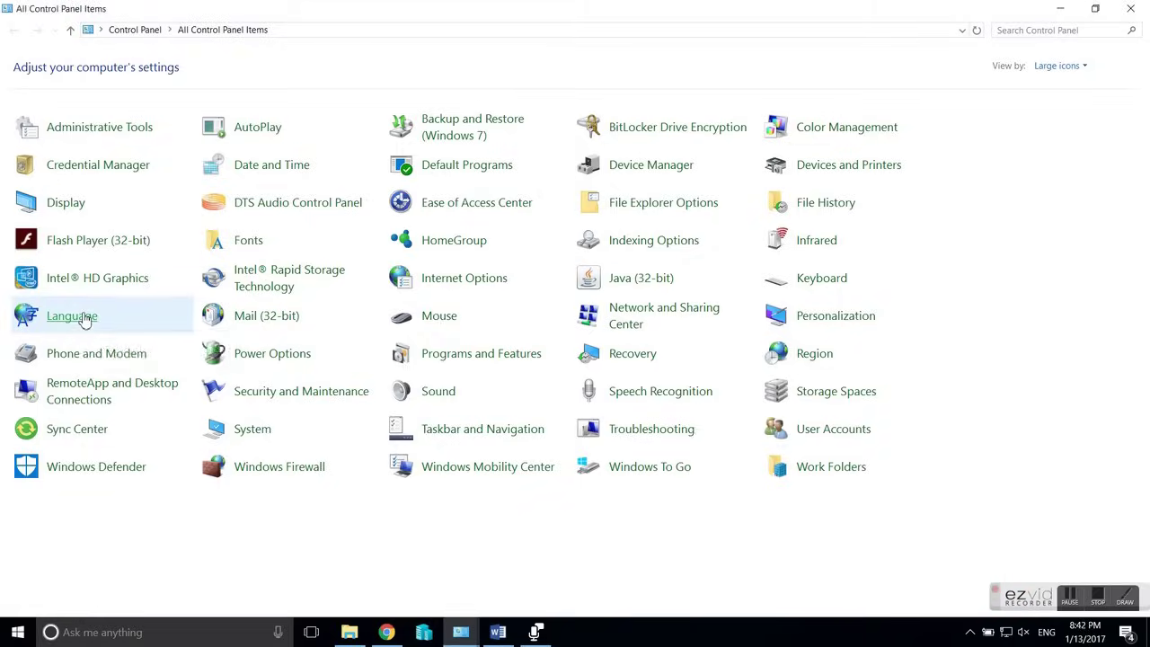
Open the Language preferences and examine the languages available to add, including the regional variants of English
left_click(72, 316)
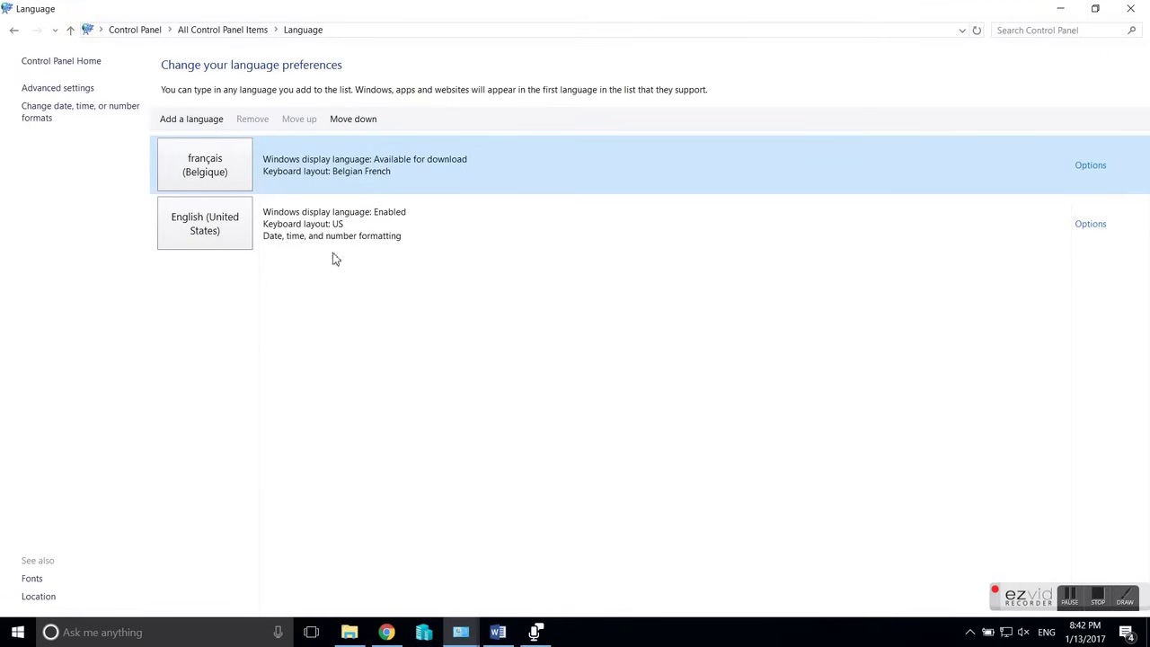
left_click(198, 125)
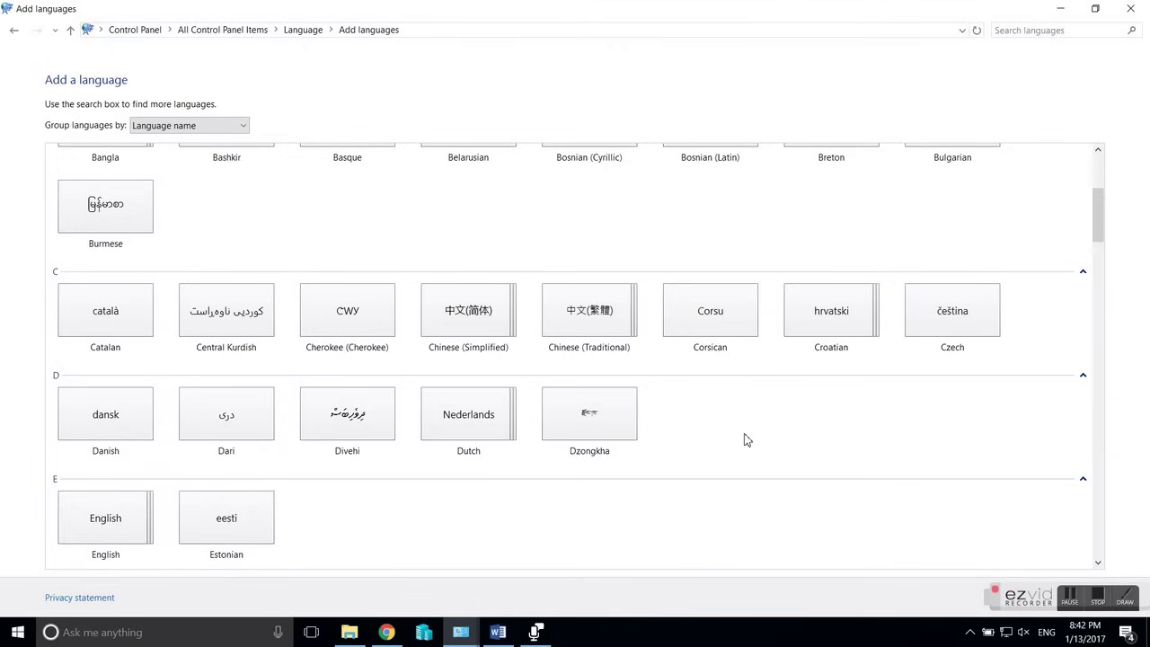
scroll(721, 423, "down", 3)
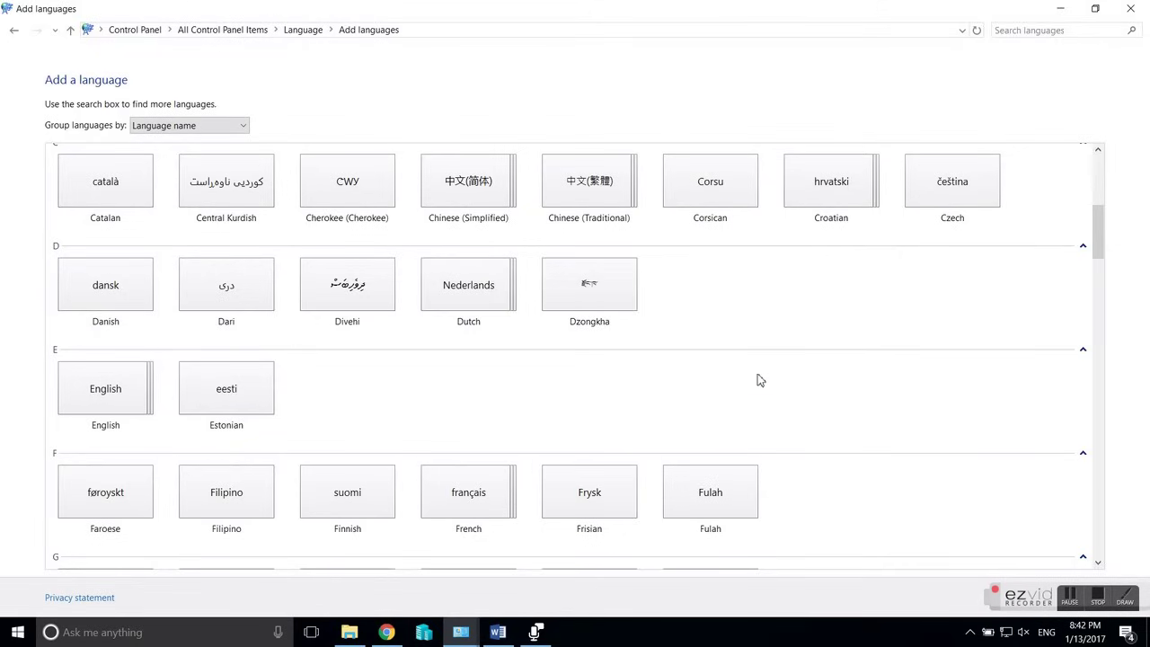
scroll(746, 383, "down", 6)
scroll(744, 392, "up", 6)
scroll(744, 392, "up", 3)
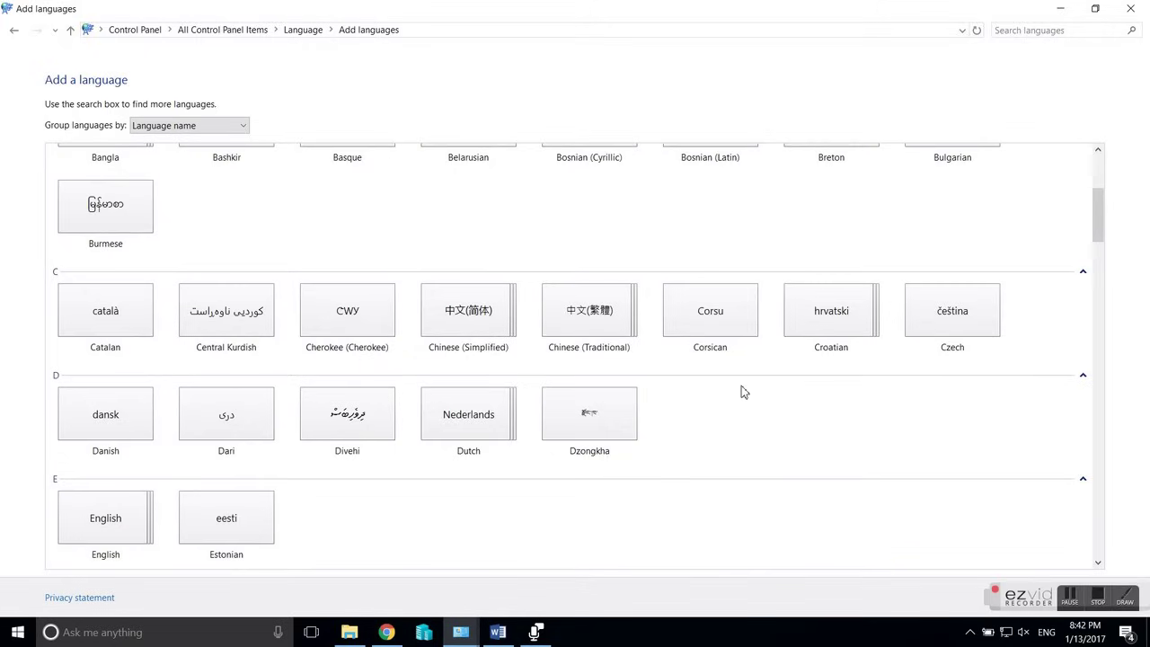
scroll(743, 392, "down", 3)
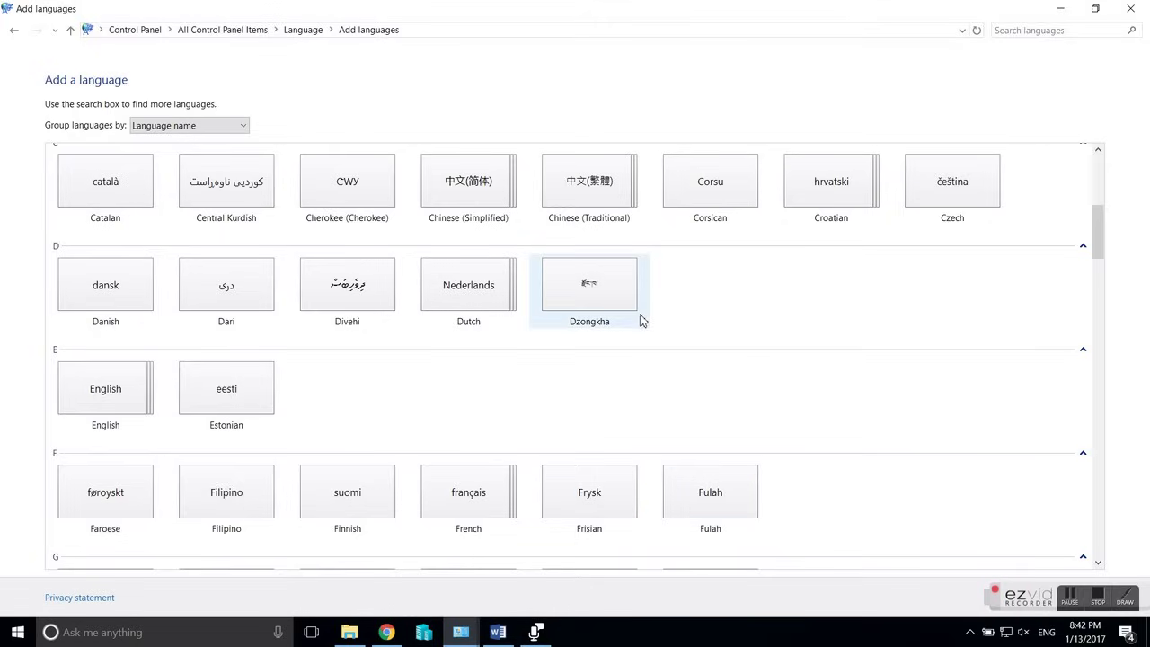
scroll(706, 297, "down", 5)
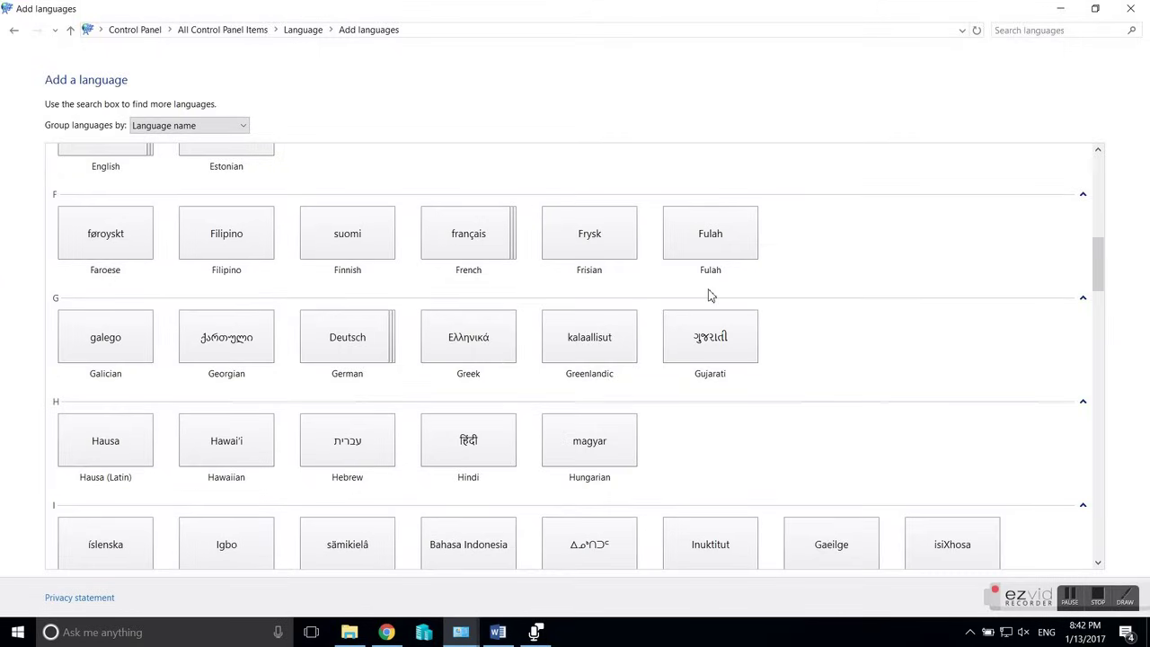
scroll(708, 295, "up", 3)
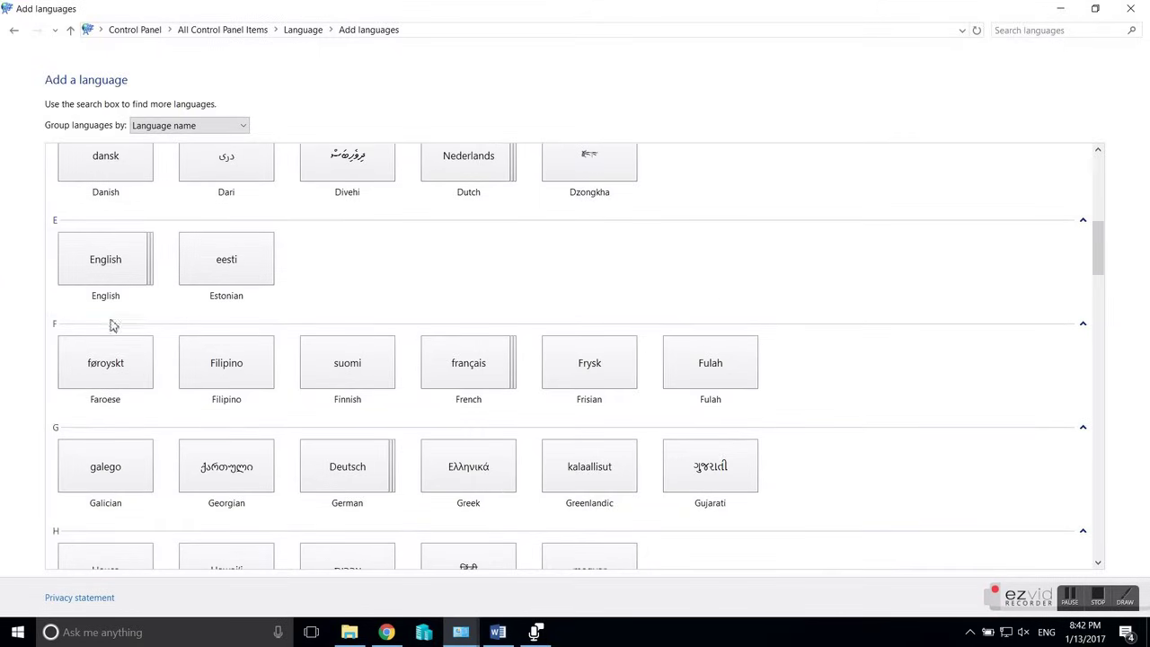
left_click(89, 266)
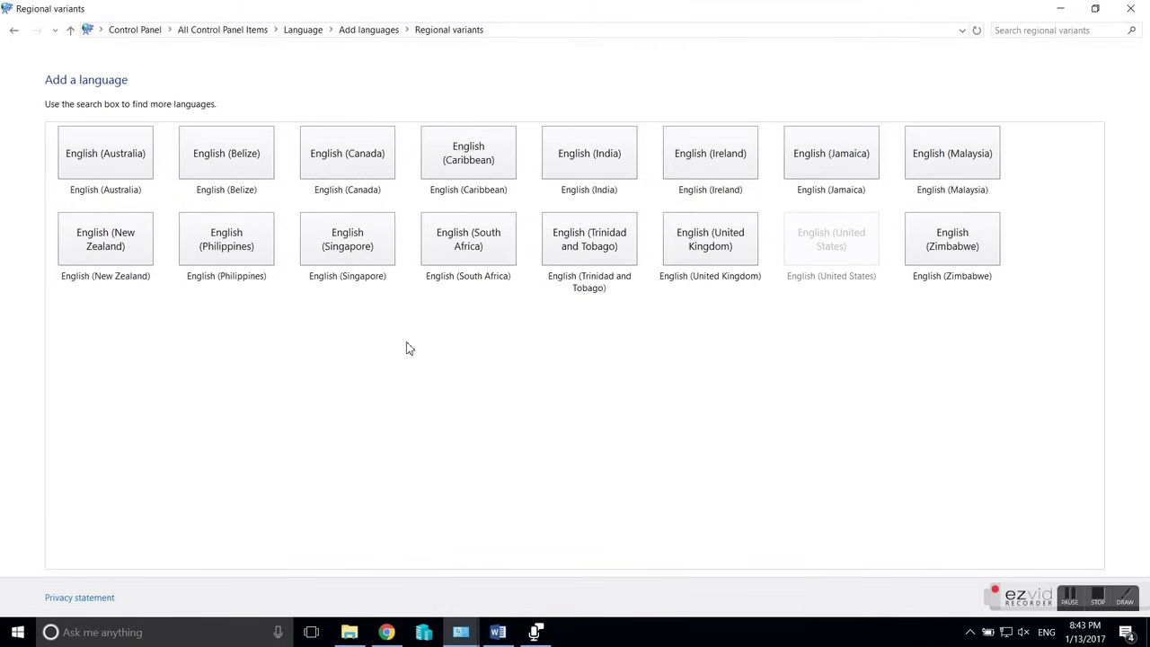
left_click(13, 32)
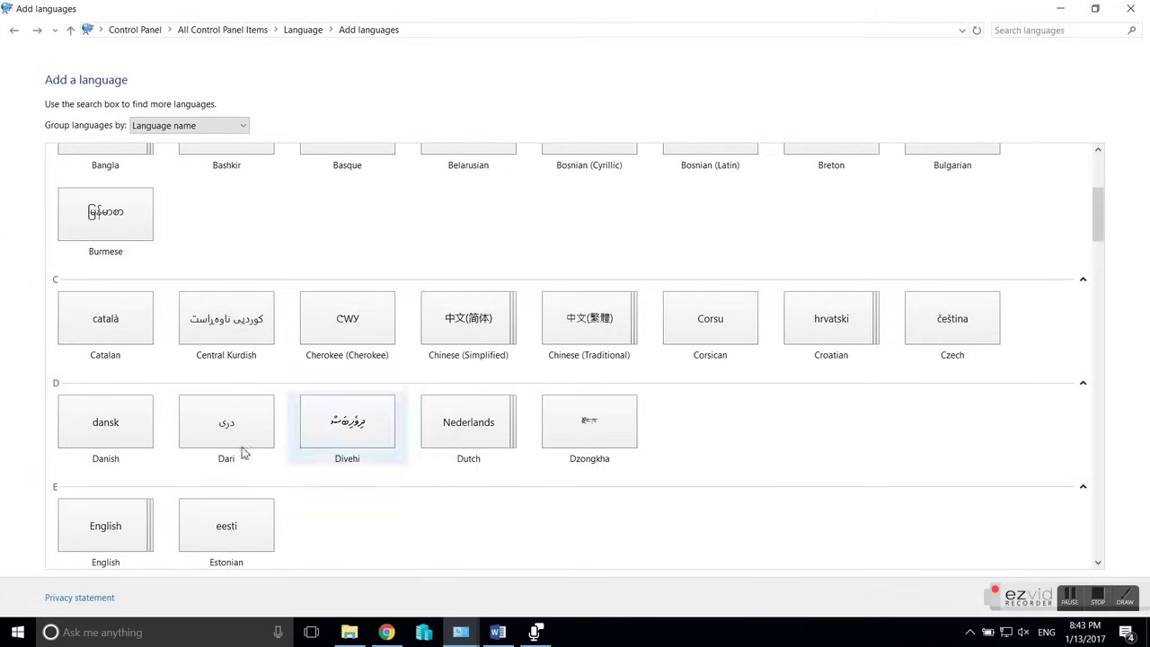
Add English (New Zealand) to the list of preferred languages
scroll(238, 378, "up", 3)
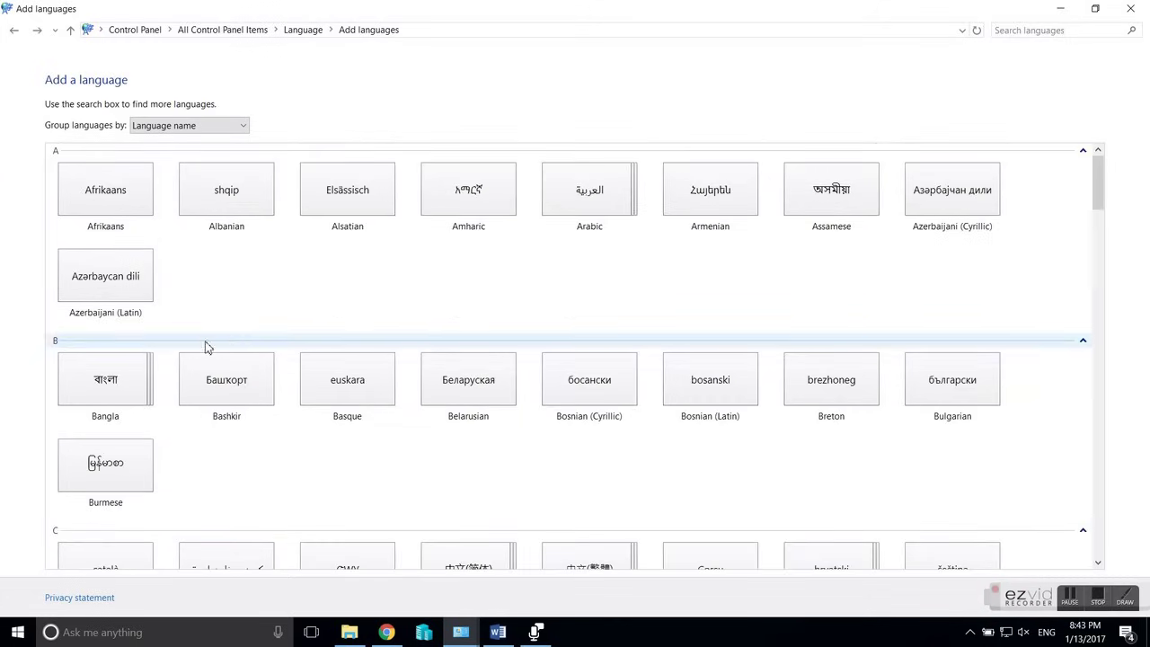
scroll(210, 349, "down", 8)
scroll(120, 336, "up", 1)
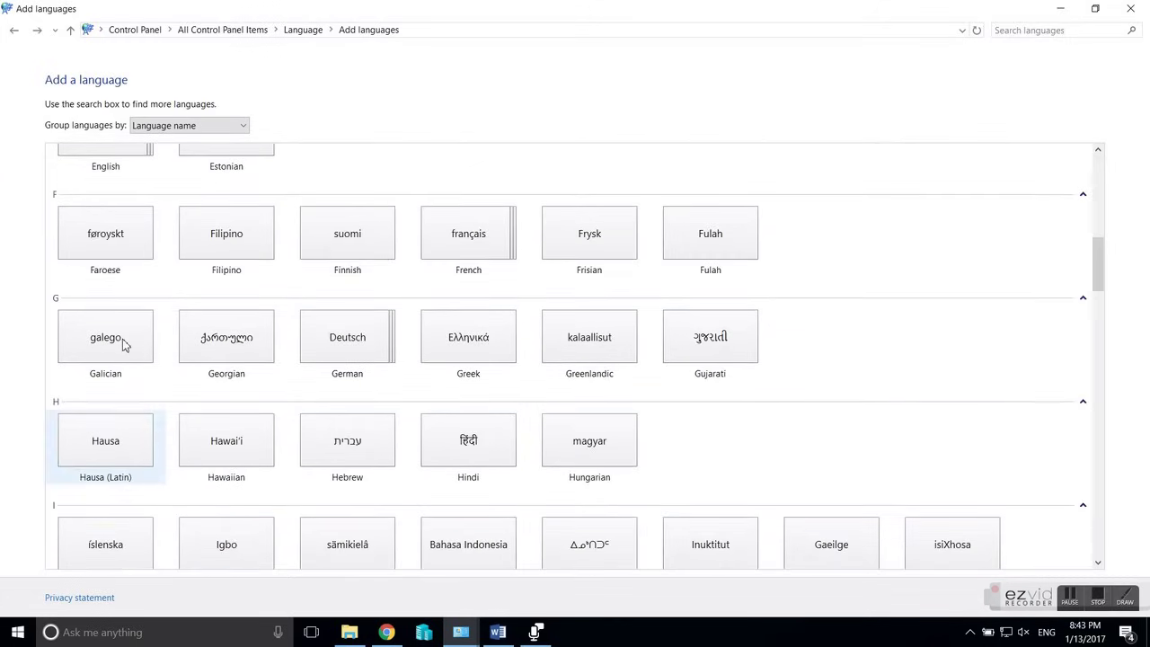
scroll(121, 341, "up", 3)
double_click(117, 298)
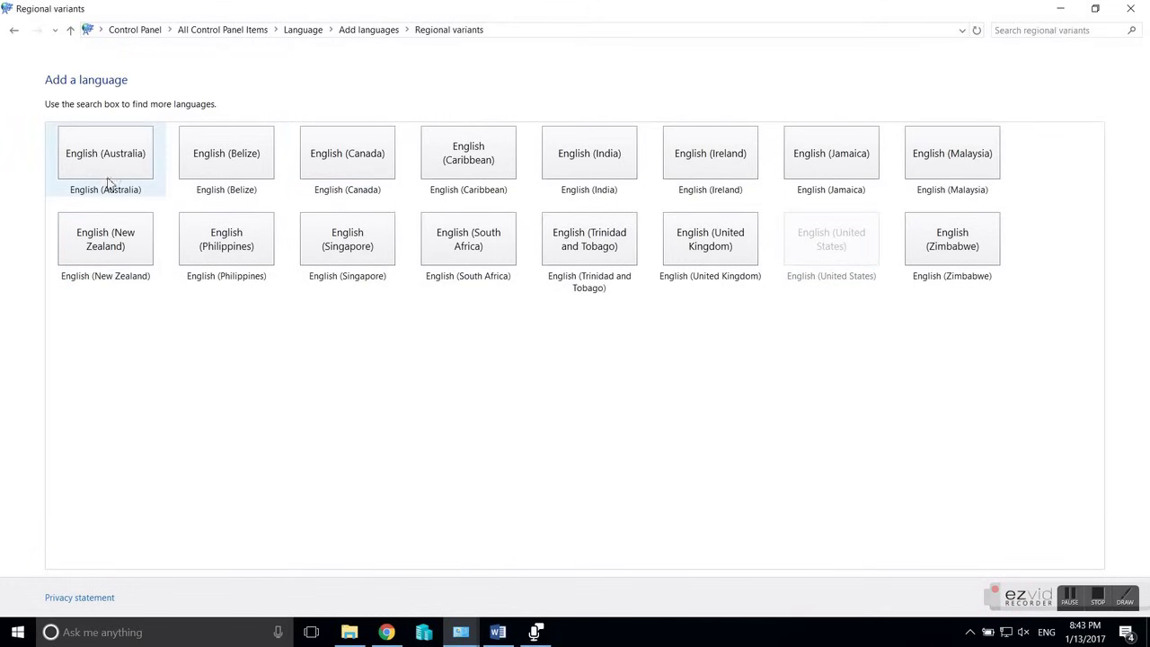
double_click(90, 238)
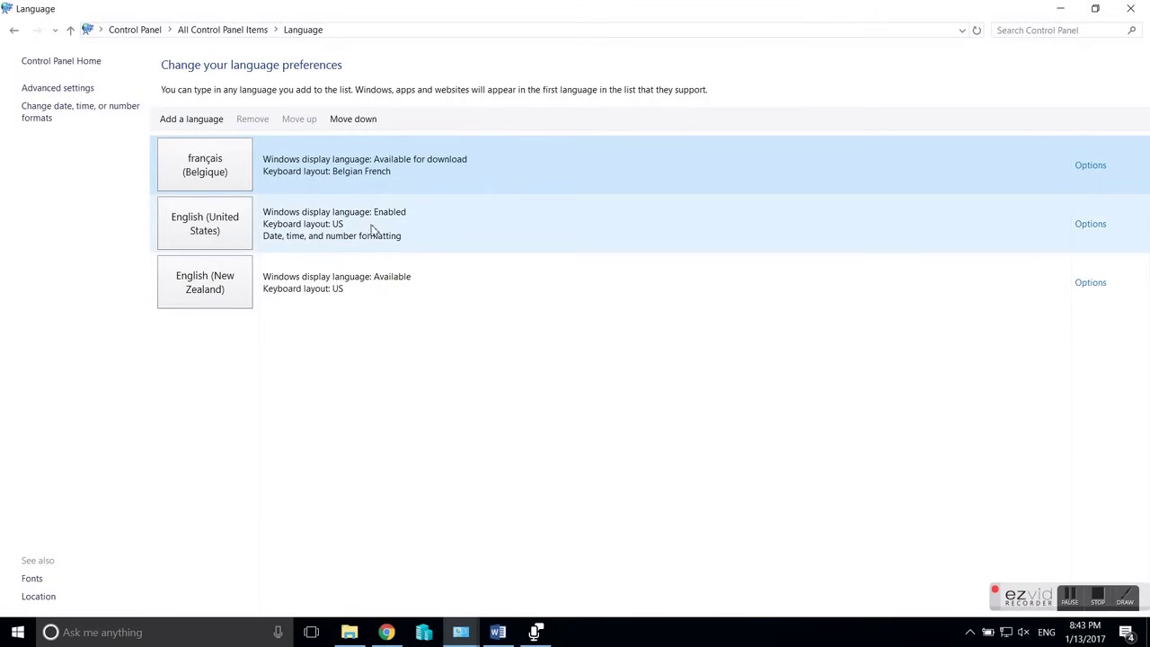
Move English (United States) to the first position in the language list
left_click(309, 230)
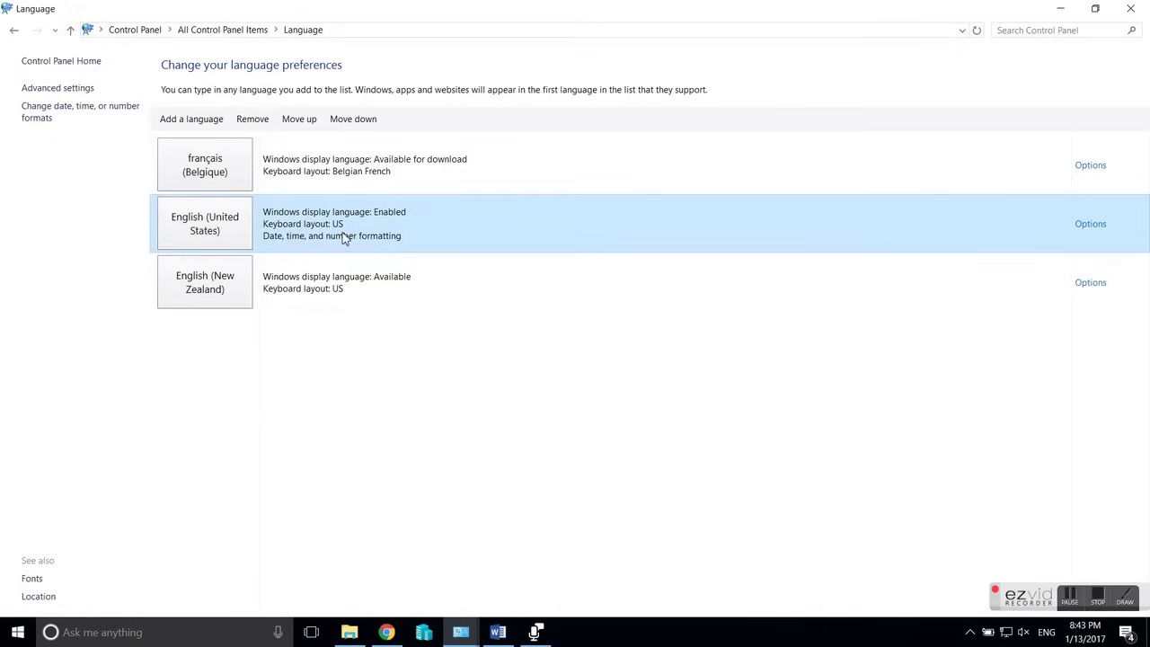
left_click(297, 123)
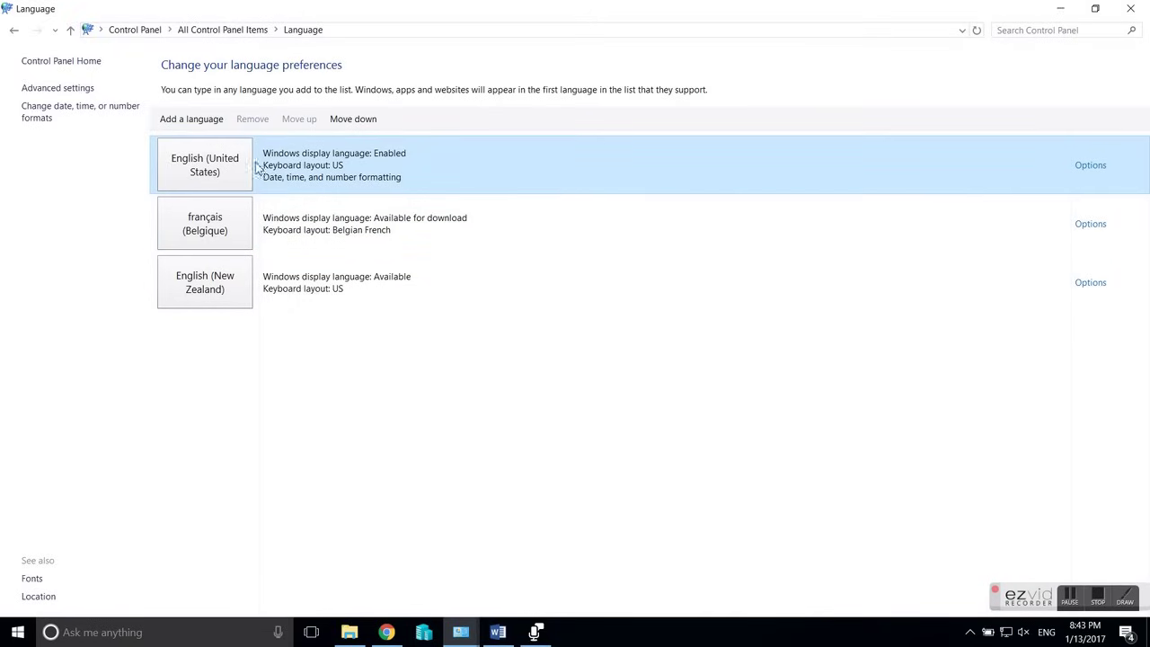
Remove English (New Zealand) from the list of preferred languages
left_click(291, 238)
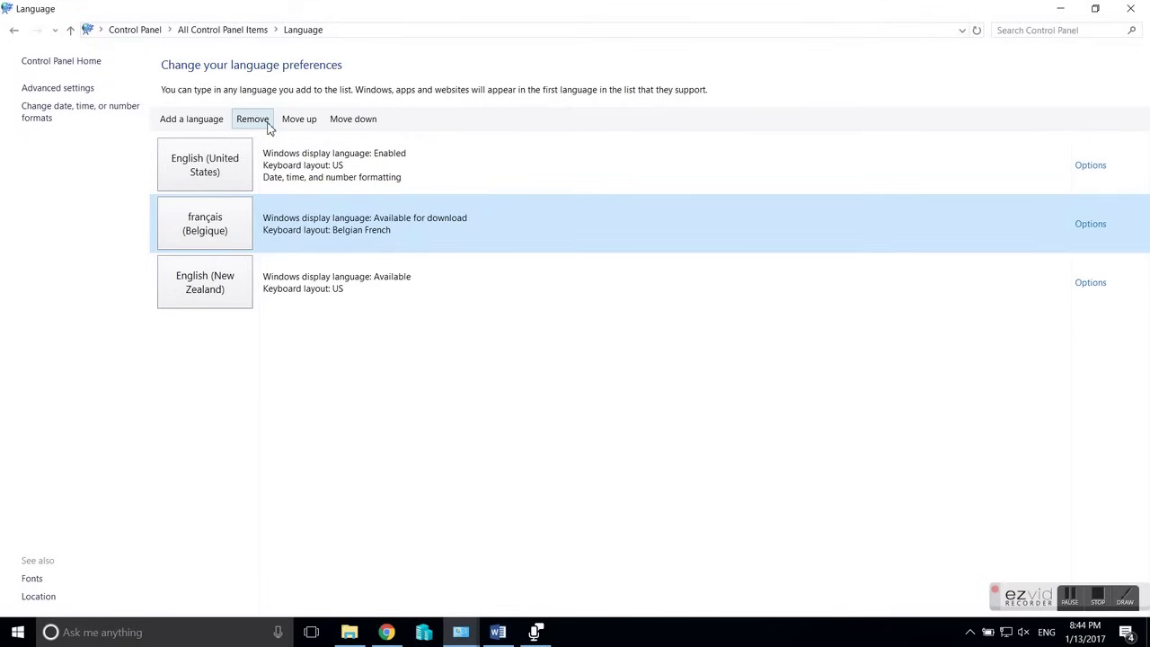
left_click(279, 283)
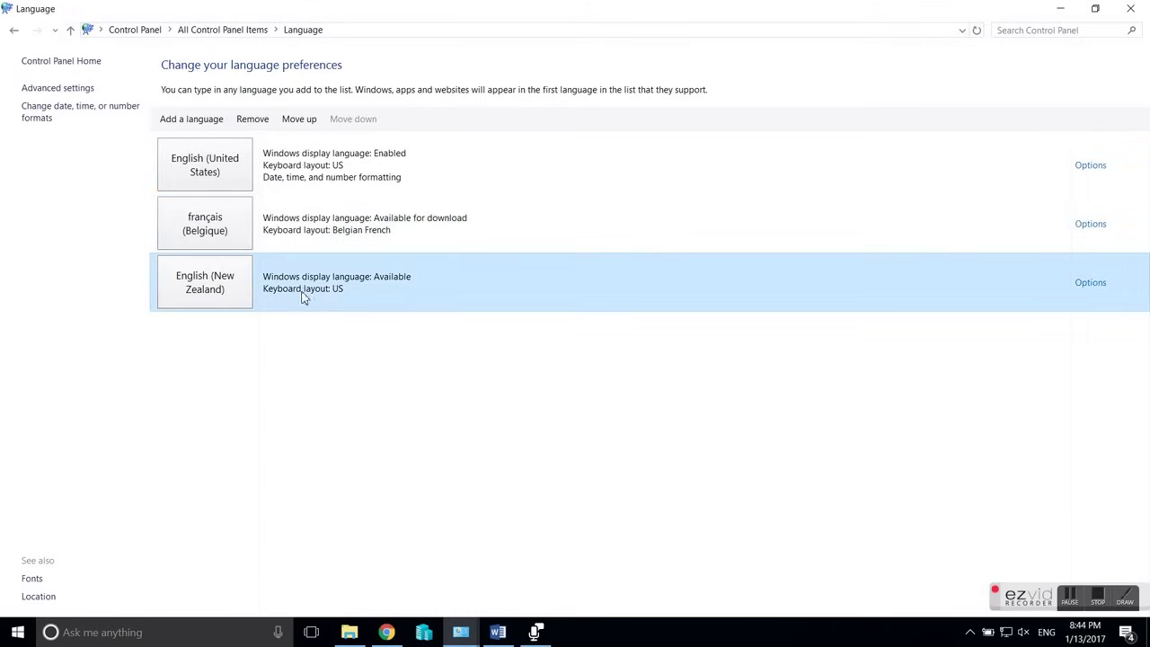
left_click(260, 125)
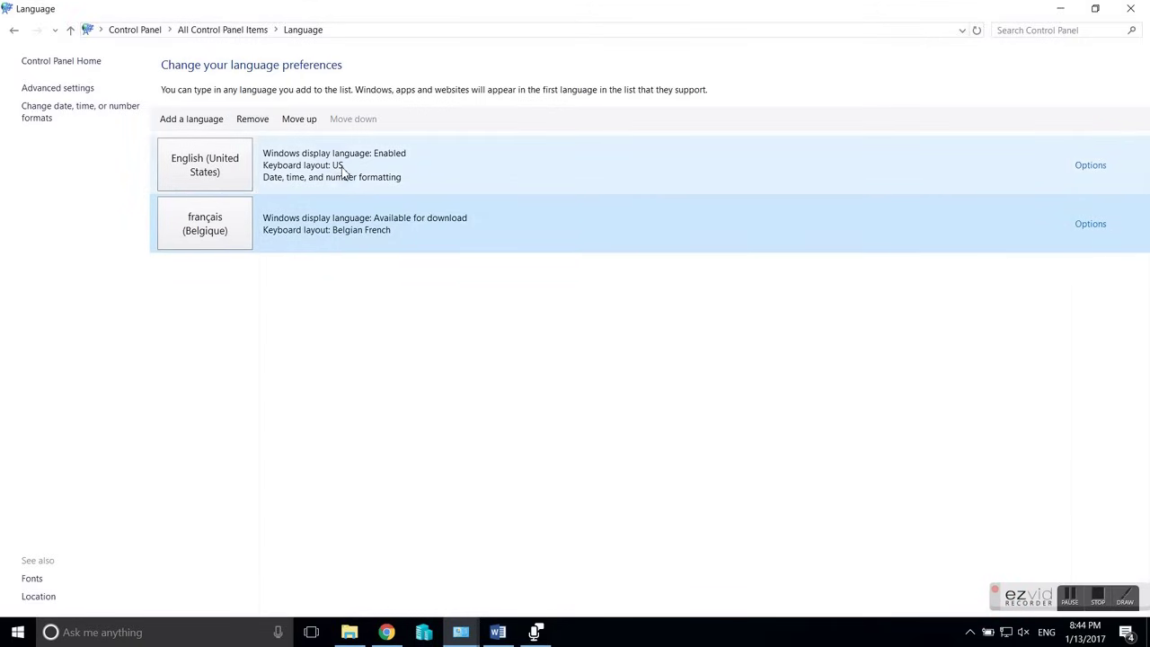
Review the language options for français (Belgique) without saving changes, and remove that language from the list
left_click(341, 170)
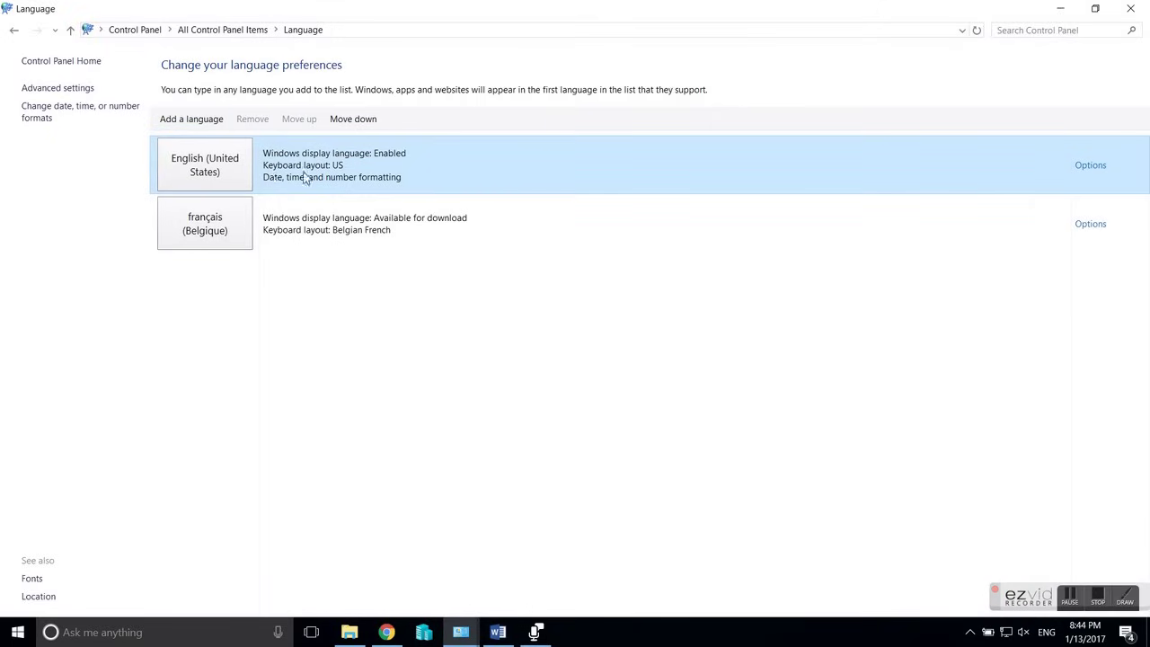
left_click(352, 240)
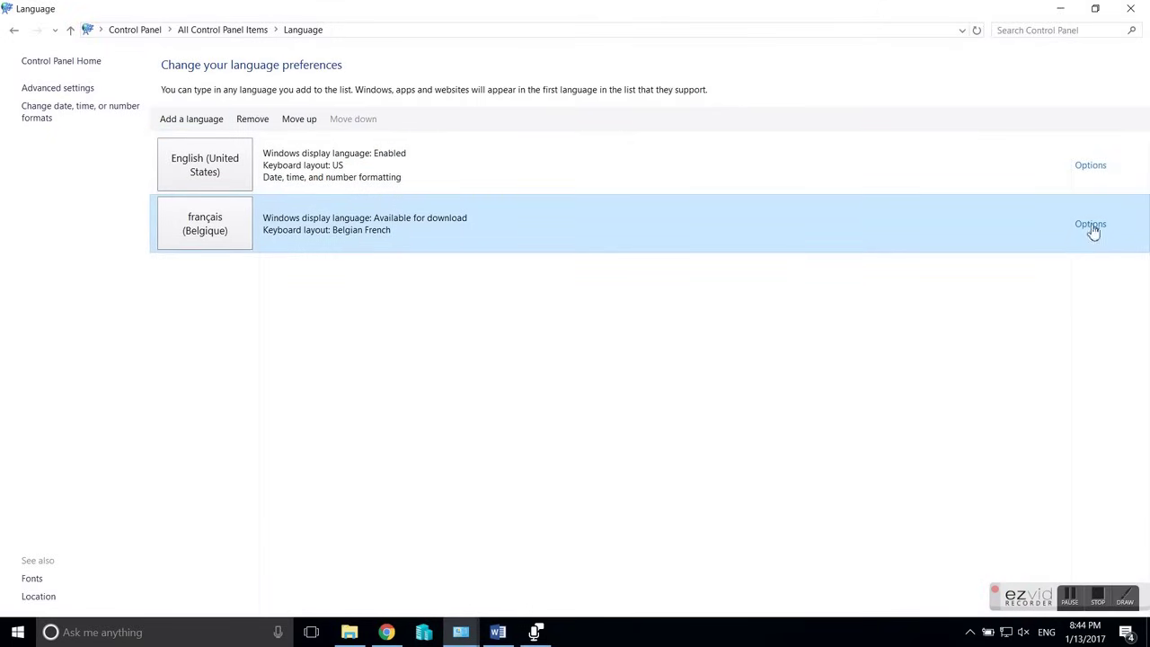
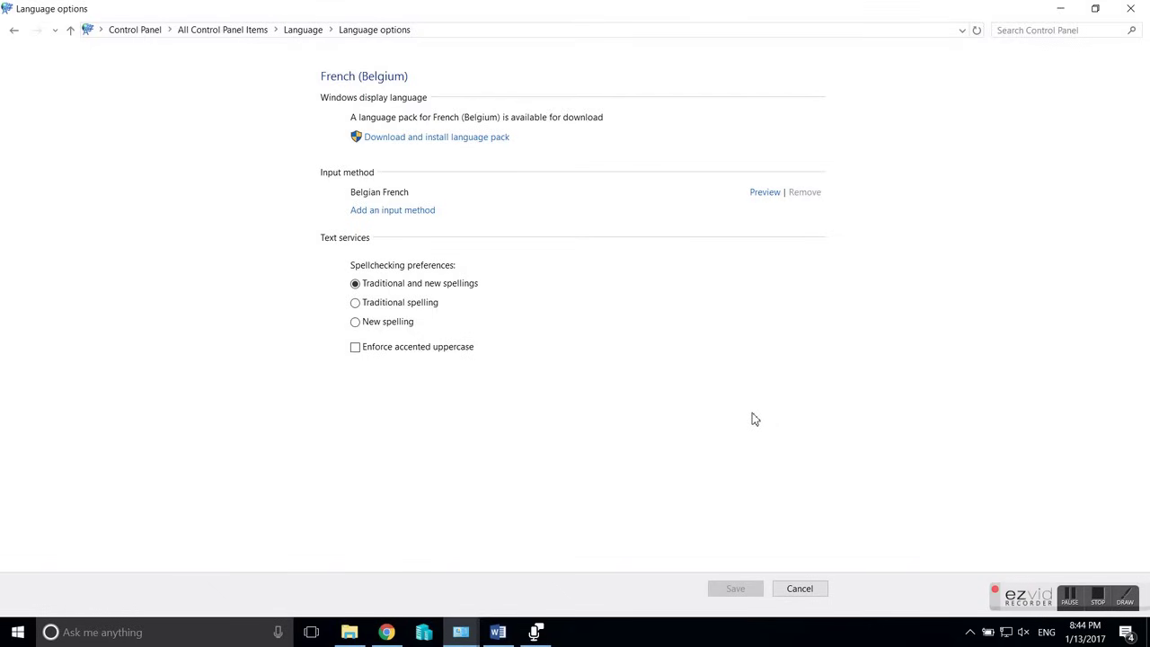
left_click(800, 589)
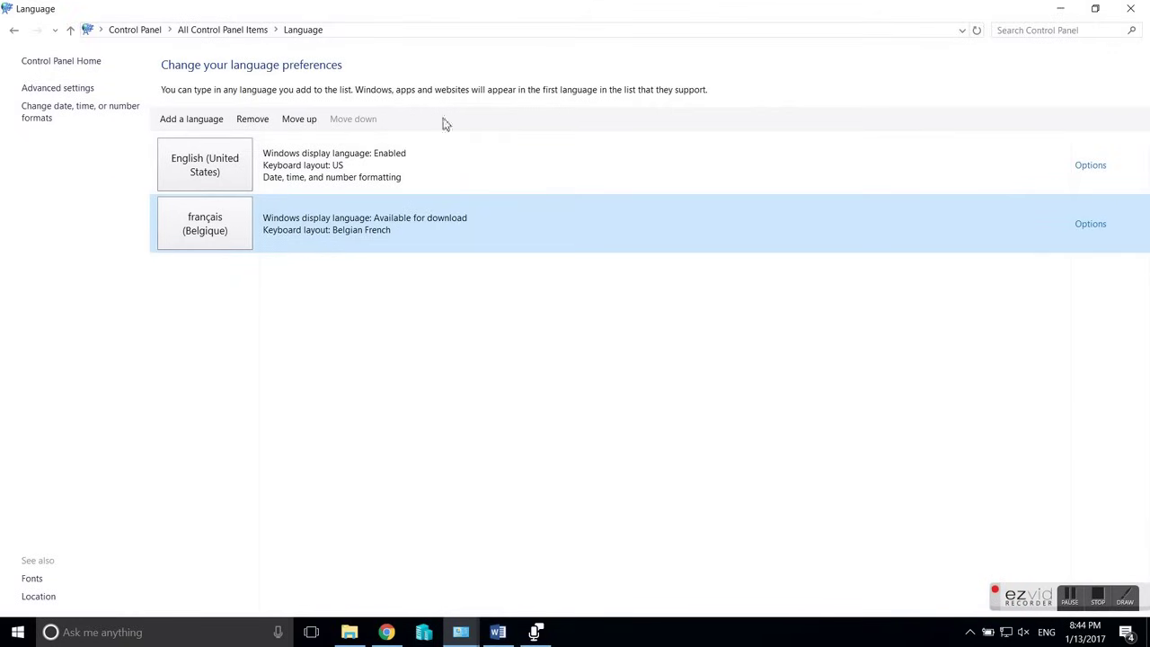
left_click(243, 121)
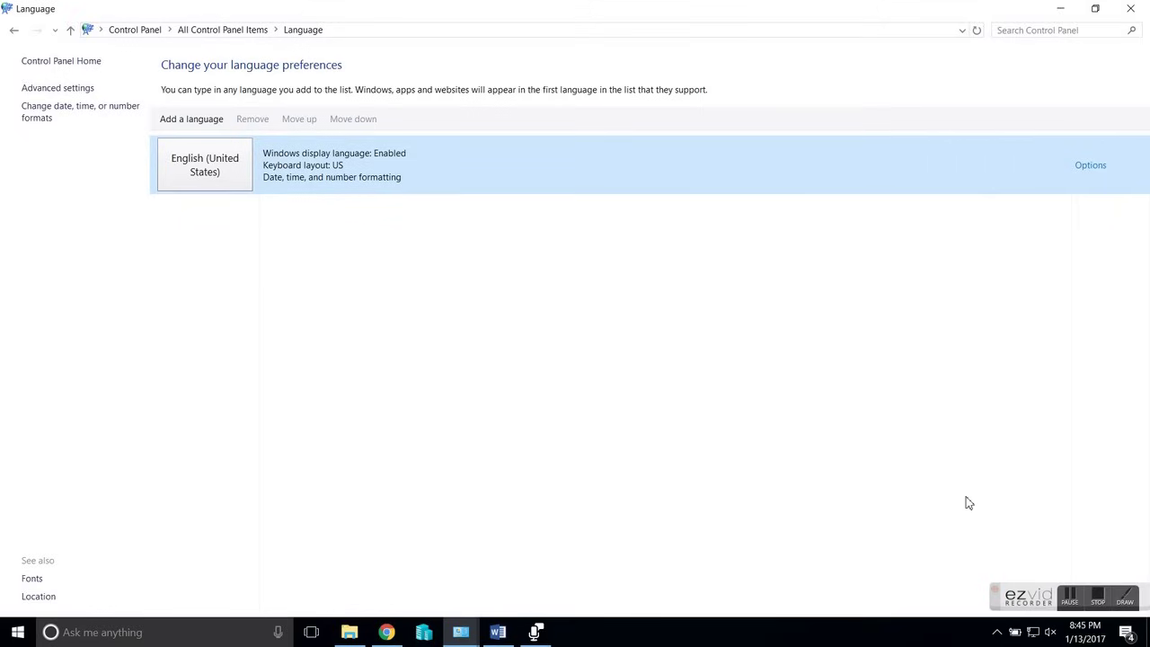
Examine the language options for English (United States) and close the Language preferences window
left_click(1090, 166)
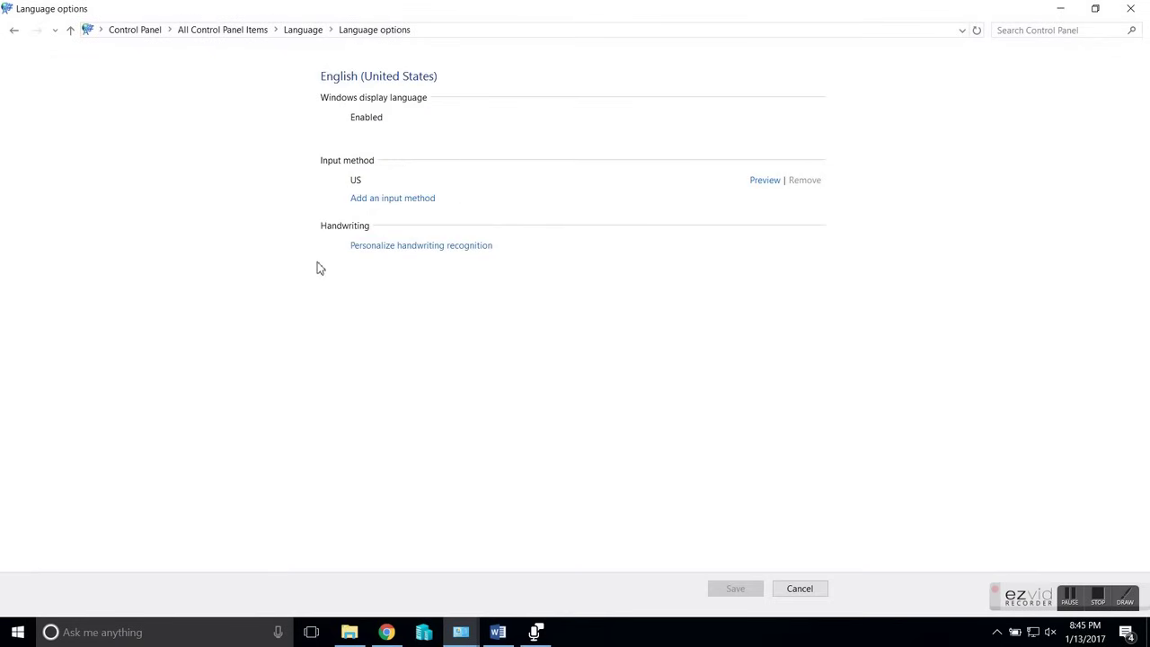
left_click(13, 30)
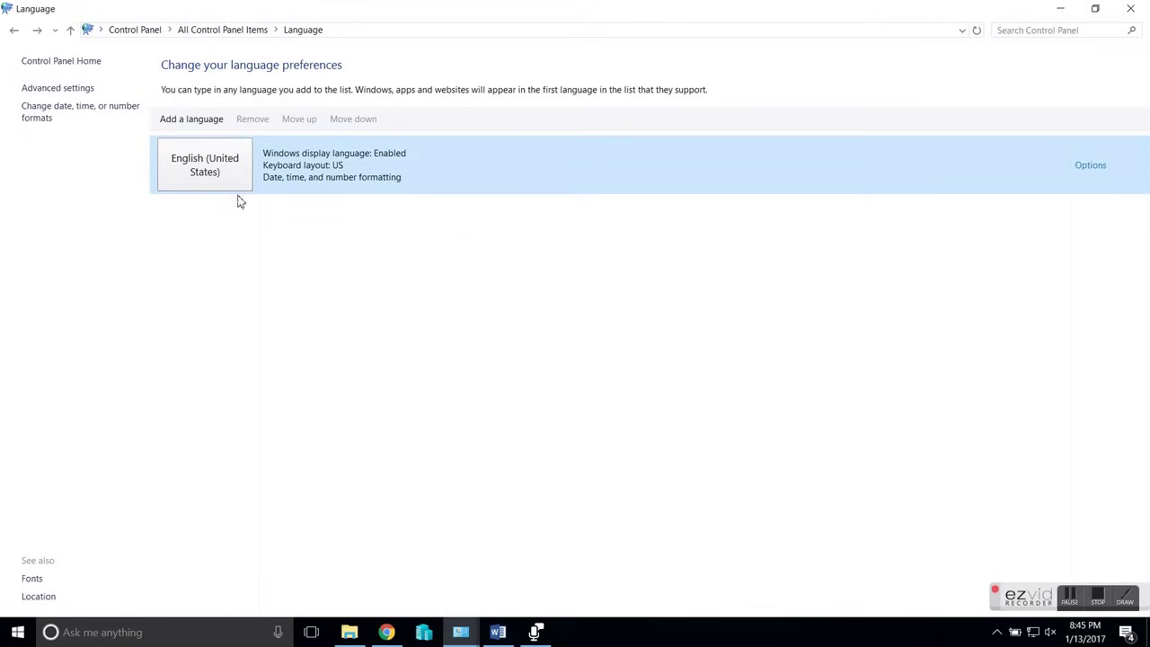
left_click(12, 34)
left_click(13, 33)
left_click(1133, 9)
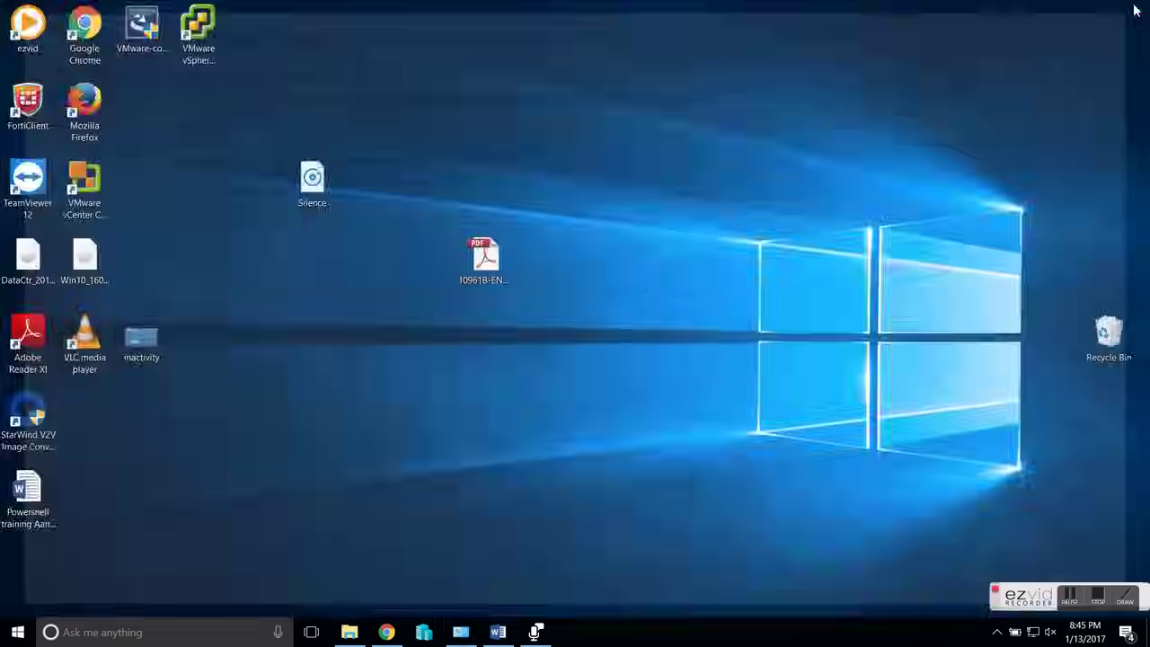
Open the Region settings from Control Panel and review the home location and the administrative language settings
right_click(18, 633)
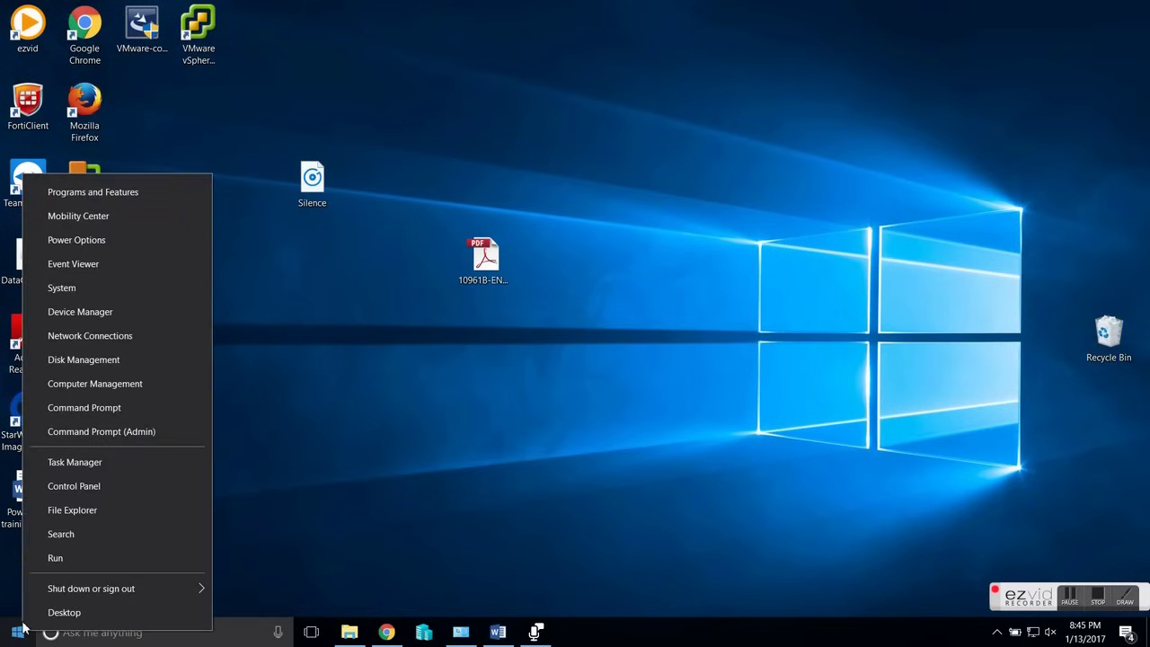
left_click(95, 488)
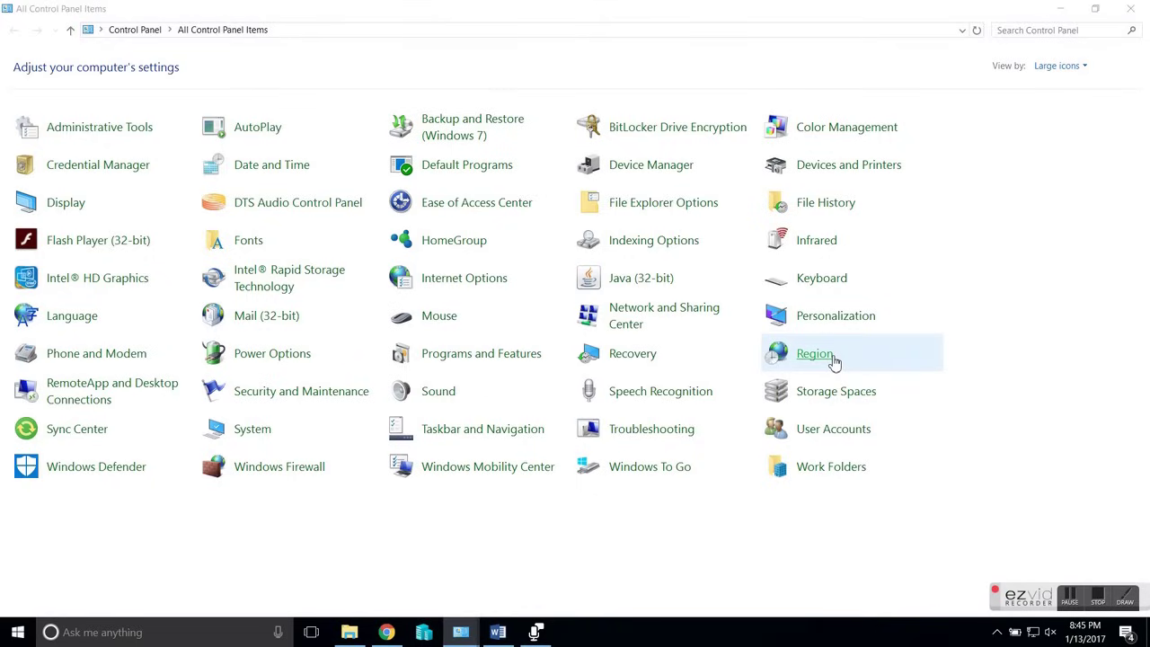
left_click(835, 360)
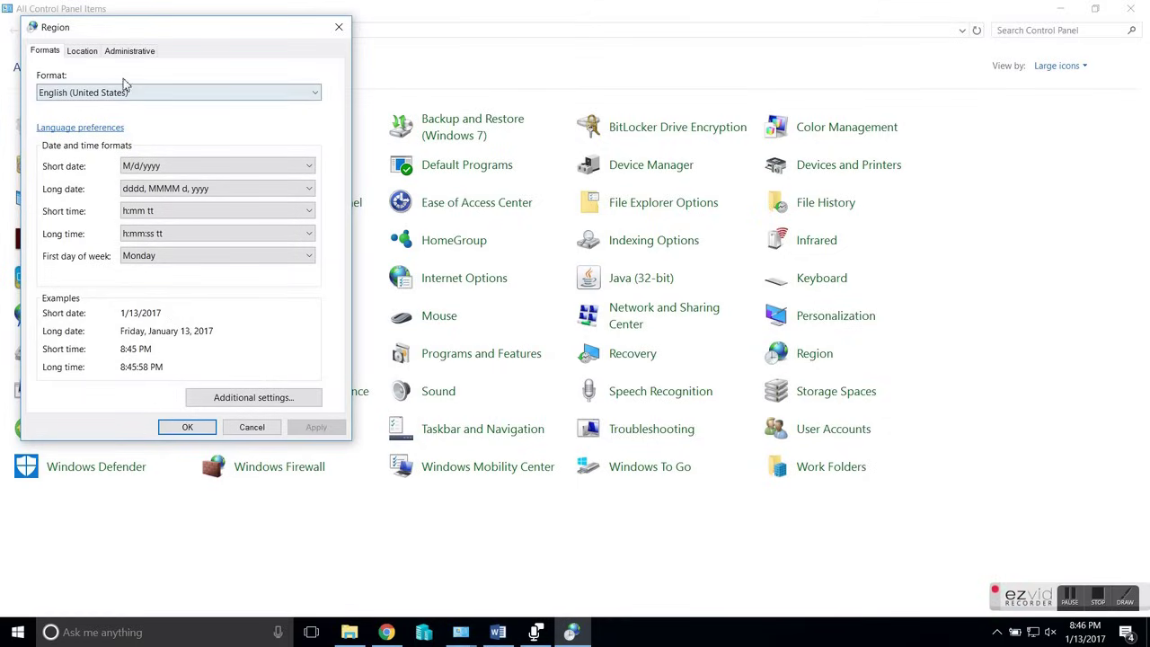
left_click(83, 51)
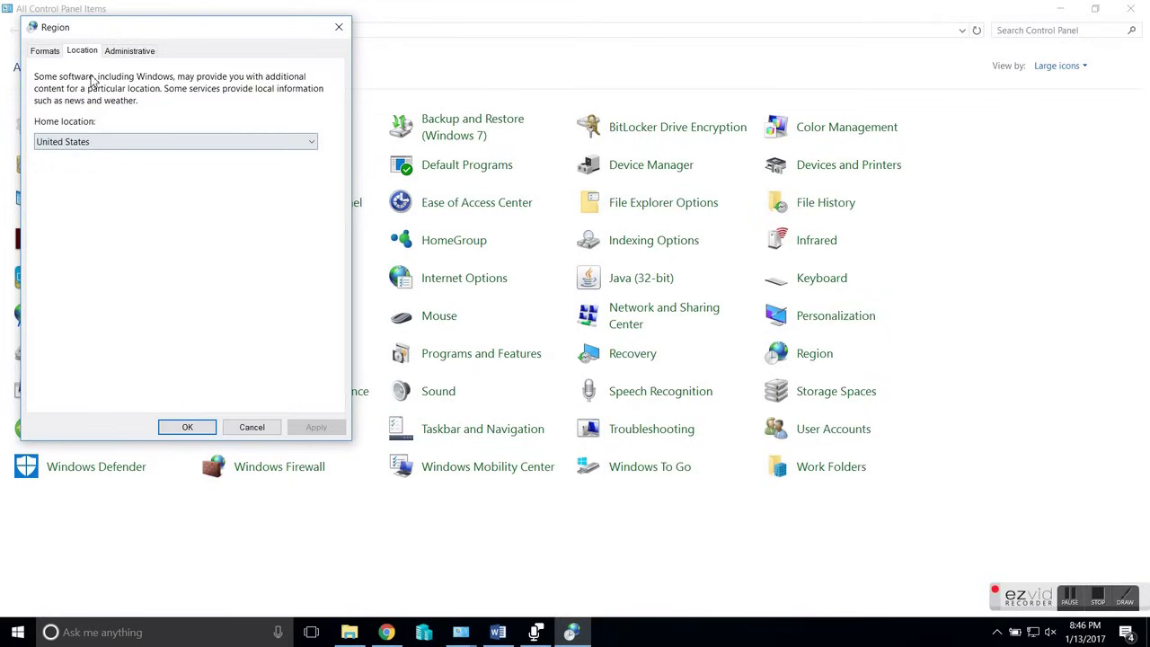
left_click(139, 56)
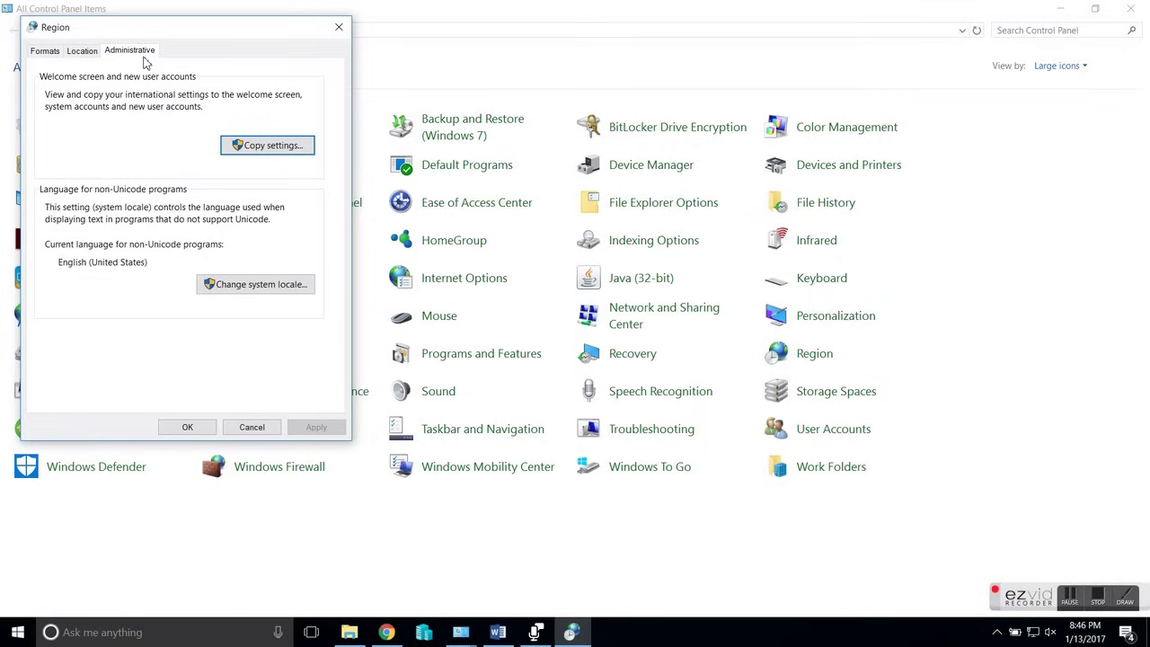
left_click_drag(207, 26, 723, 55)
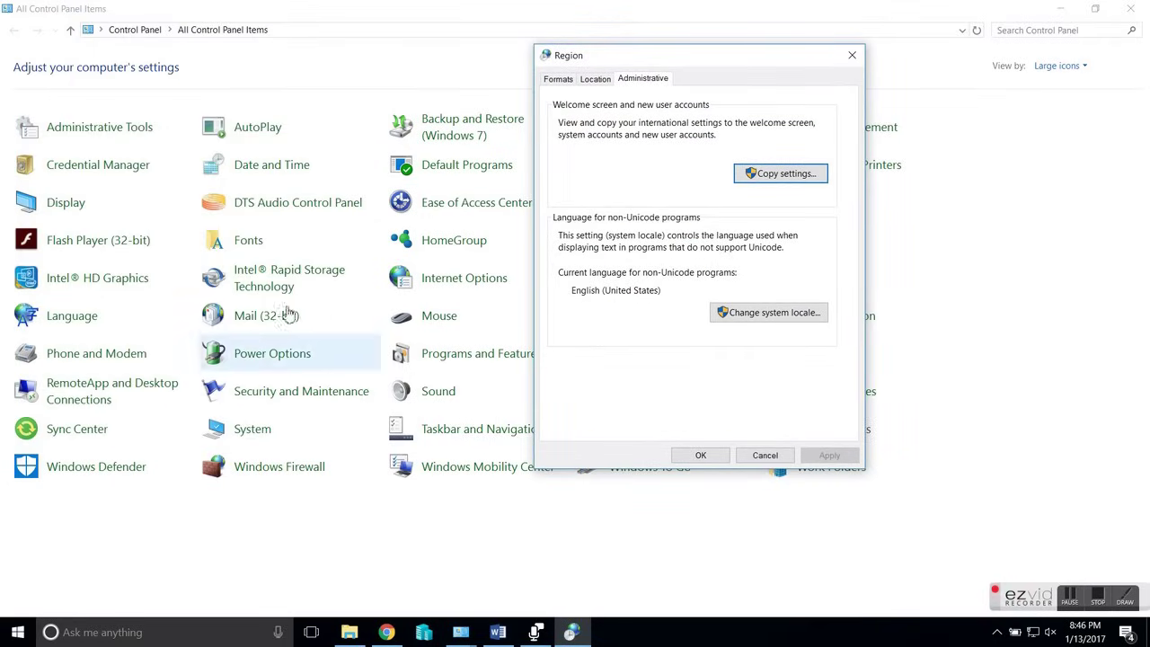
left_click_drag(676, 66, 507, 71)
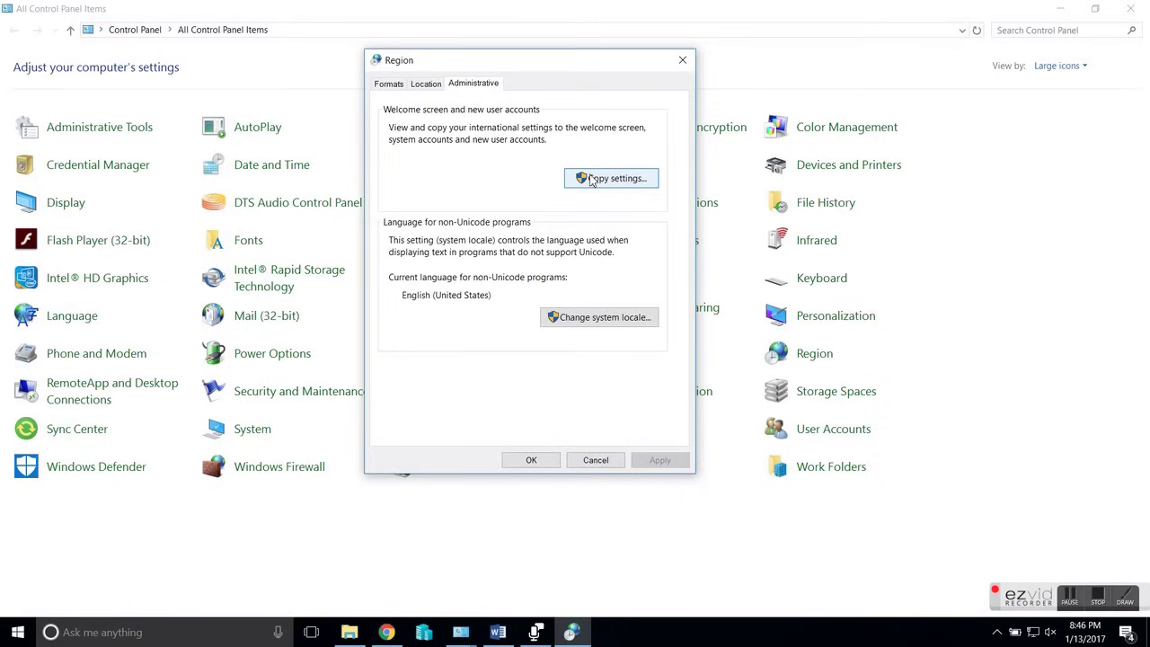
Check the system locale for non-Unicode programs and keep English (United States)
left_click(578, 322)
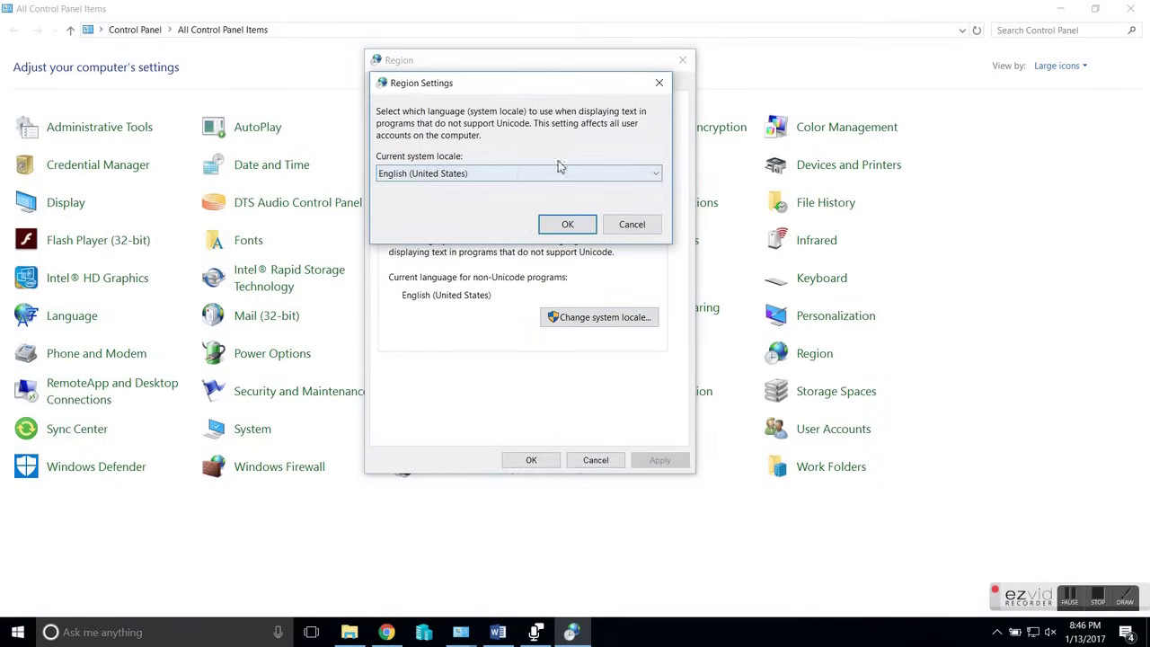
left_click(530, 177)
left_click(528, 178)
left_click(567, 225)
Preview copying the current settings to the welcome screen, system accounts and new user accounts, without applying them
left_click(605, 183)
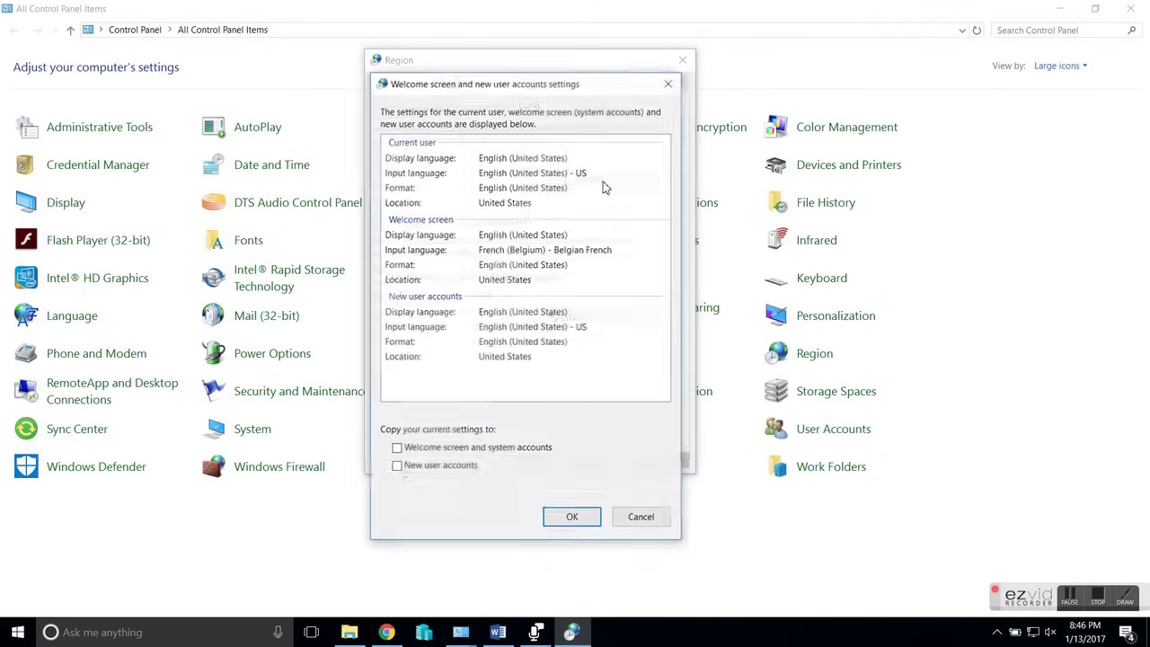
left_click_drag(536, 90, 854, 55)
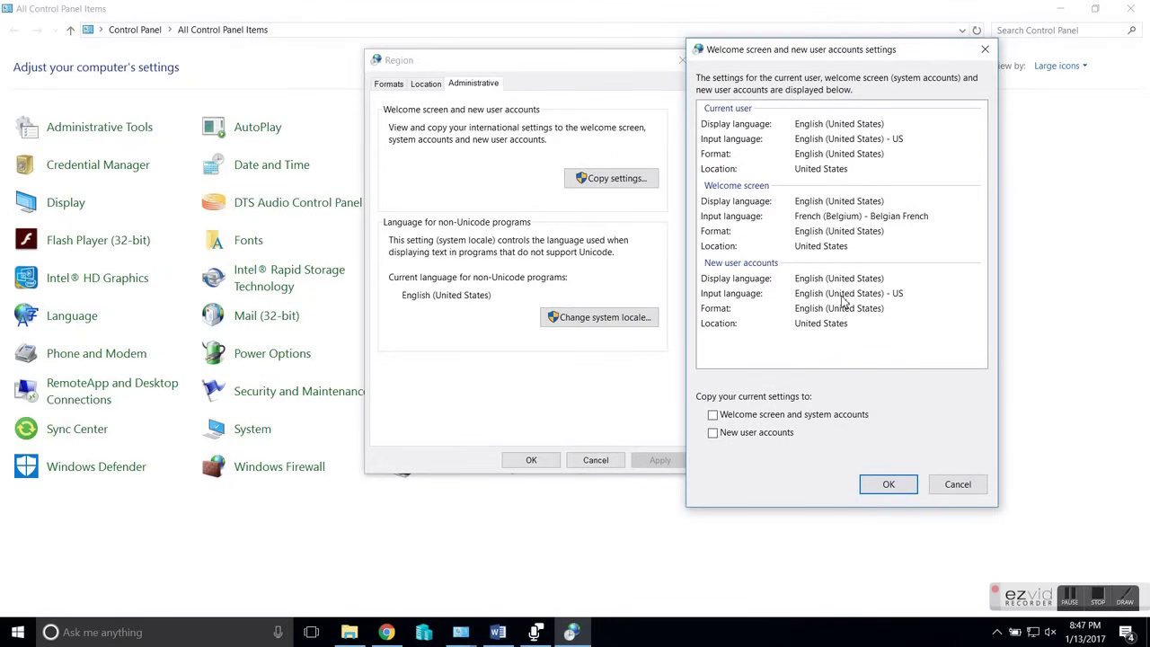
left_click(729, 416)
left_click(738, 435)
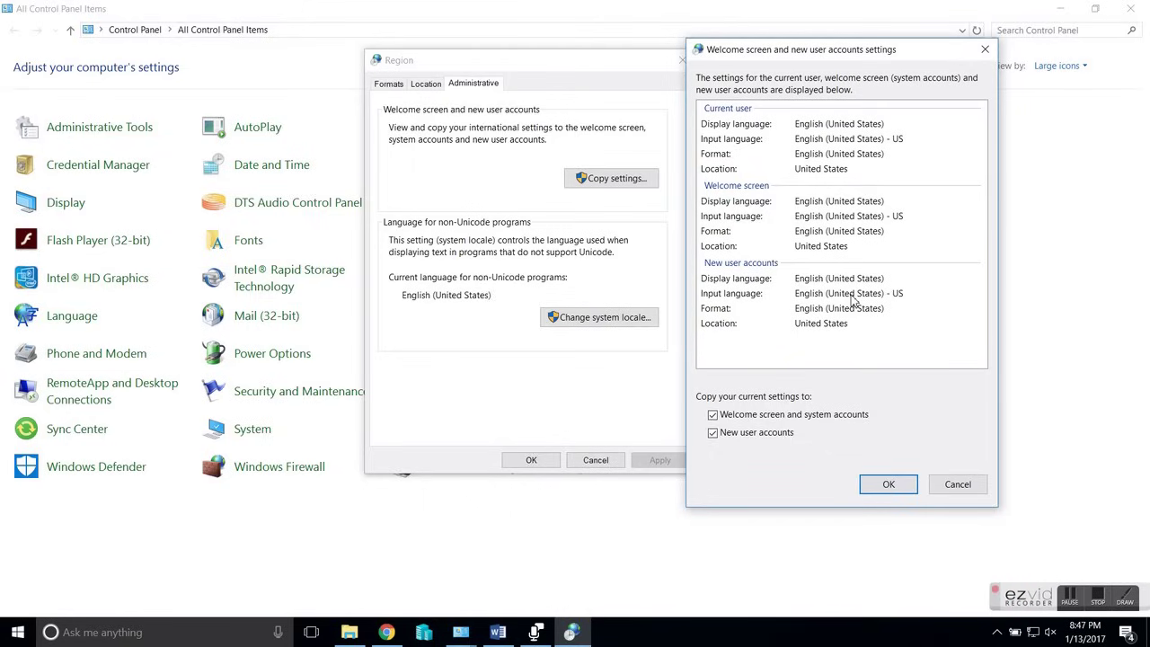
left_click(952, 490)
From the Region formats, open the language preferences, move English (United States) to the first position and remove français (Belgique)
left_click(384, 89)
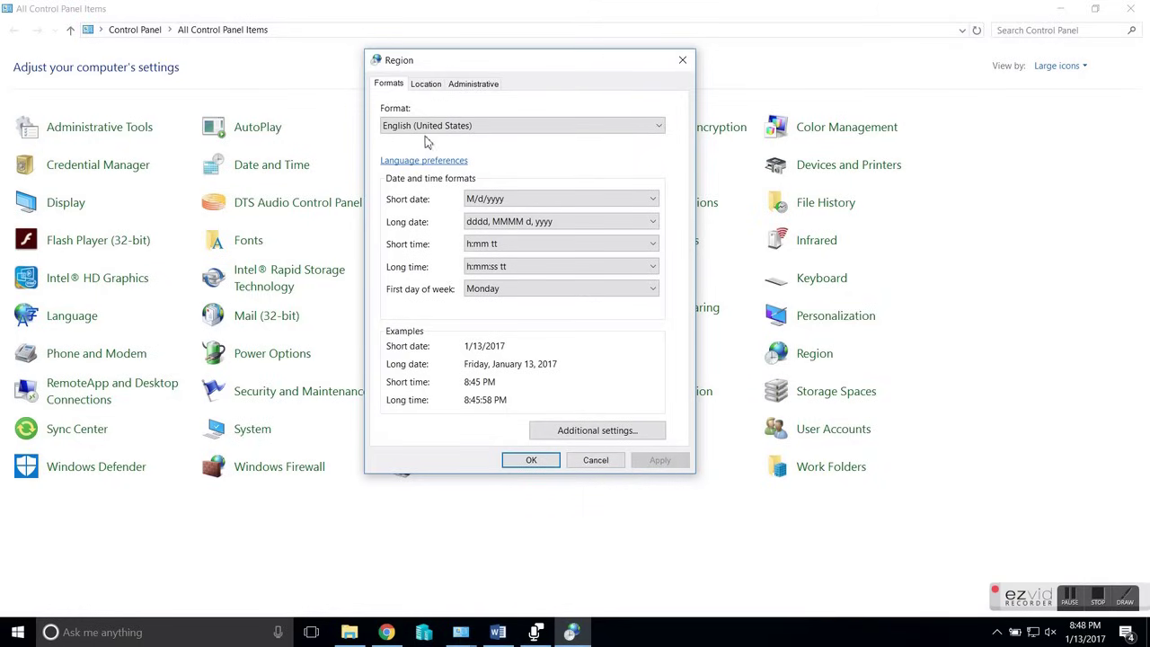
left_click(451, 163)
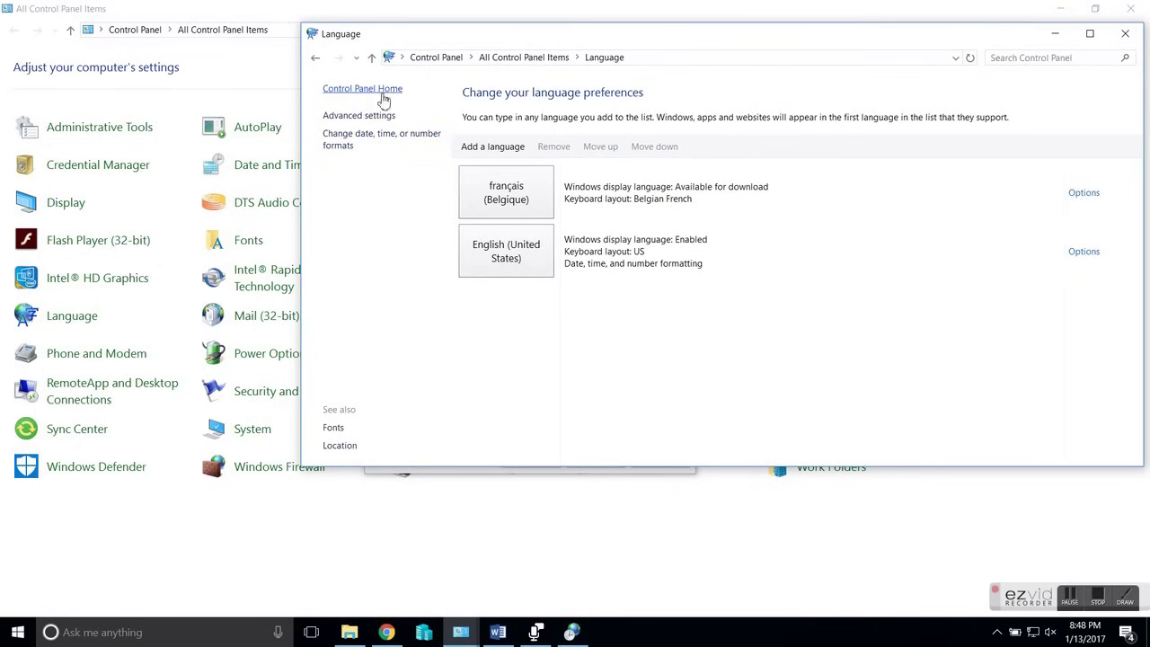
left_click(604, 202)
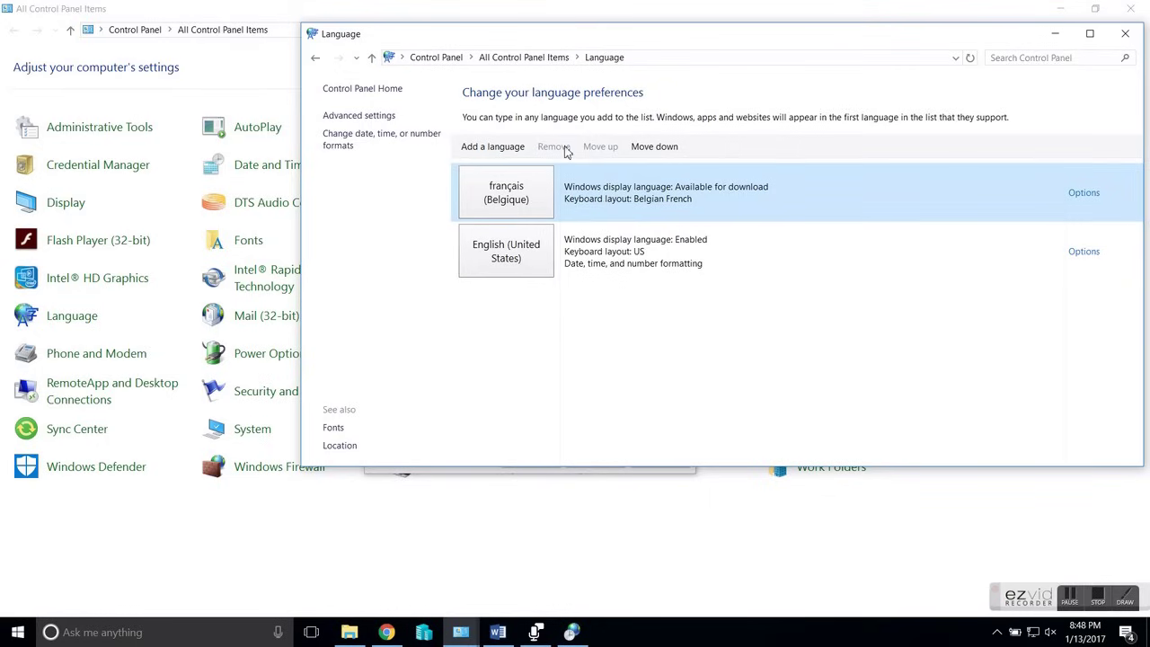
left_click(588, 239)
left_click(595, 148)
left_click(588, 245)
left_click(562, 149)
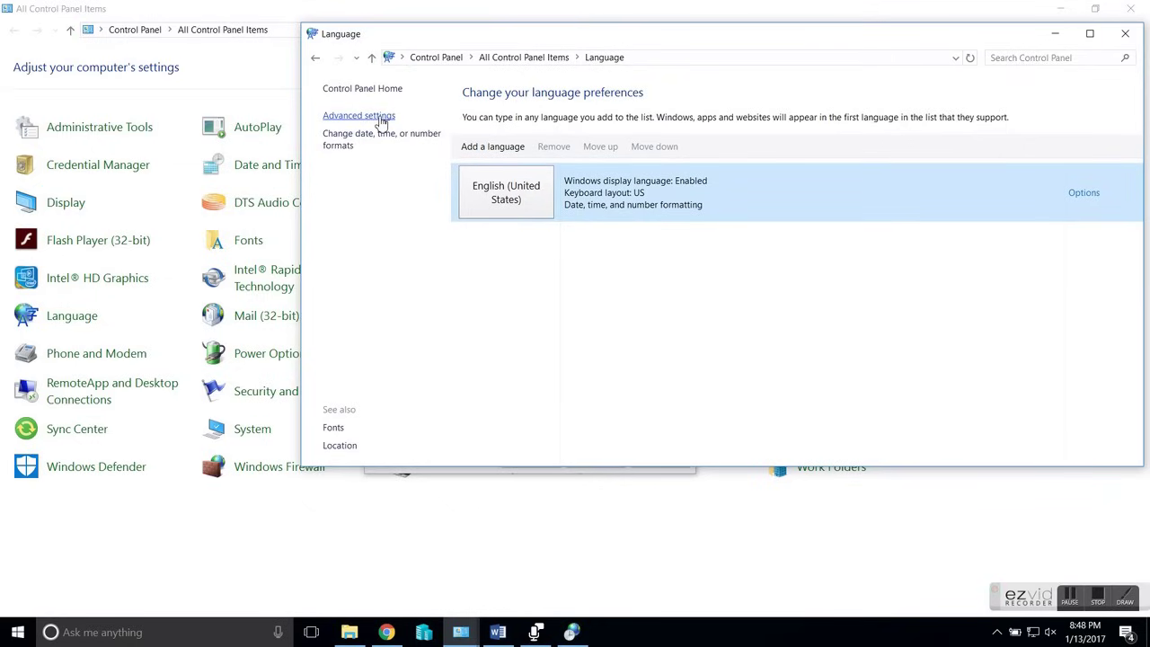
In the advanced language settings, override the display language with English (United States) and the input method with English (United States) - US, and save
left_click(52, 328)
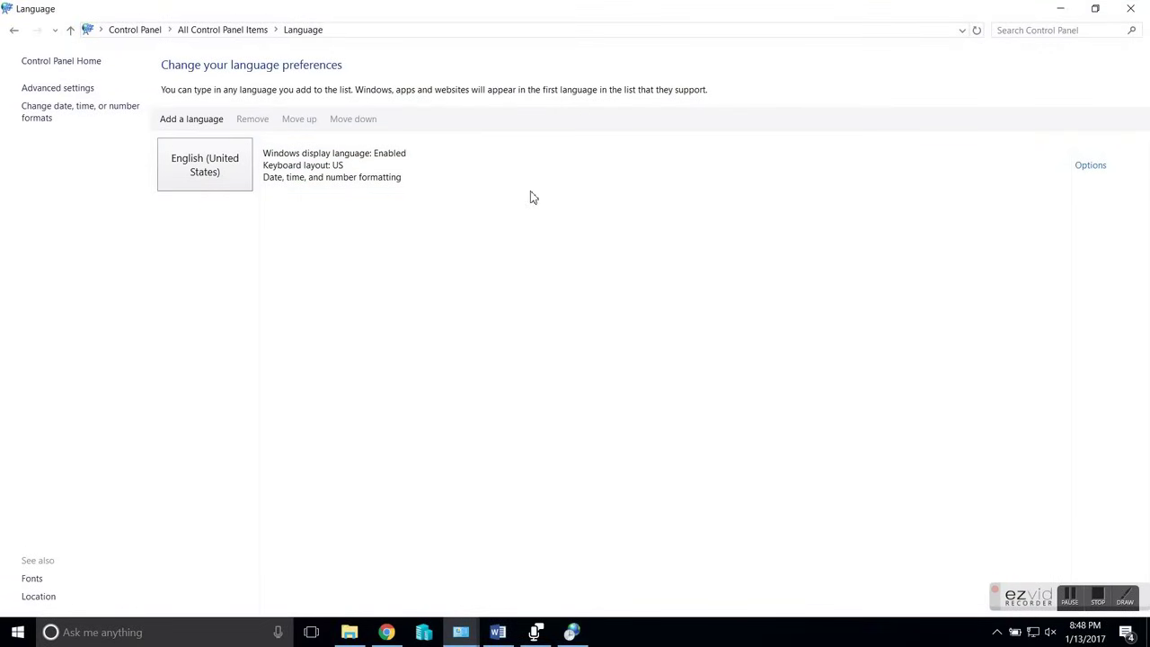
left_click(89, 93)
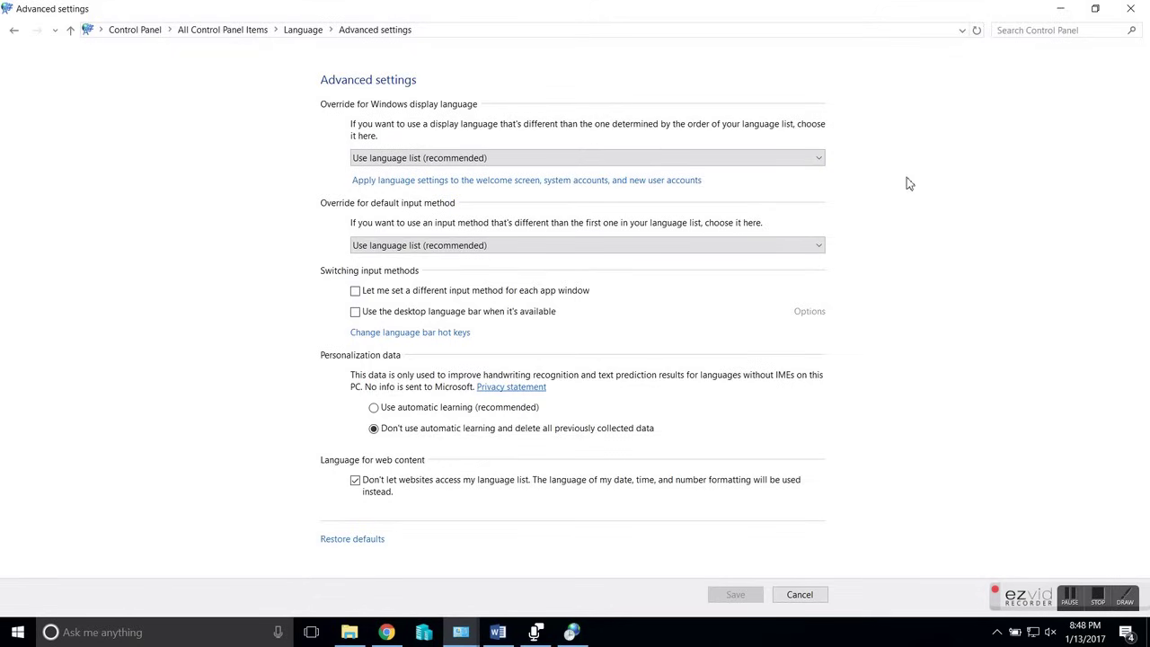
left_click(739, 162)
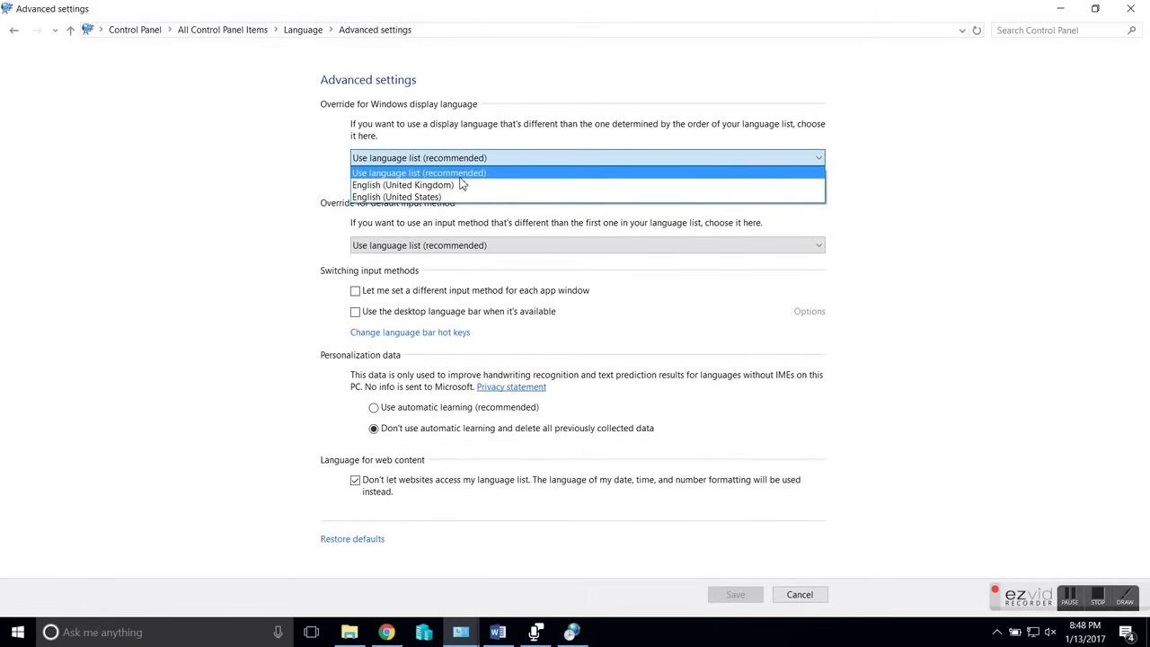
left_click(460, 199)
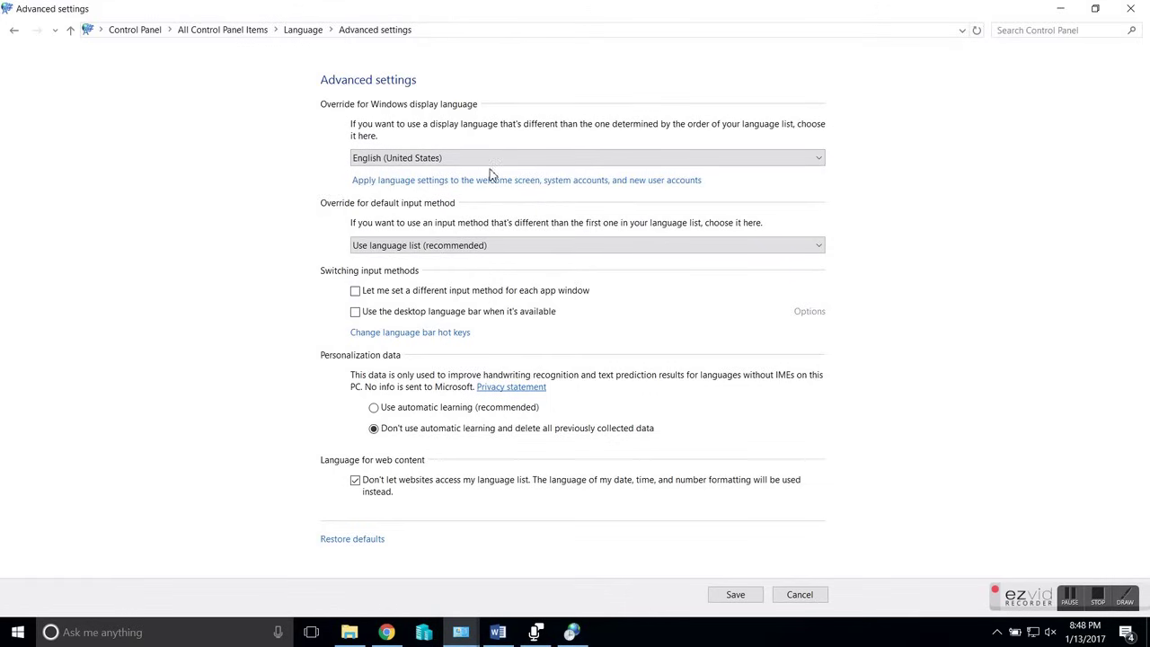
left_click(688, 249)
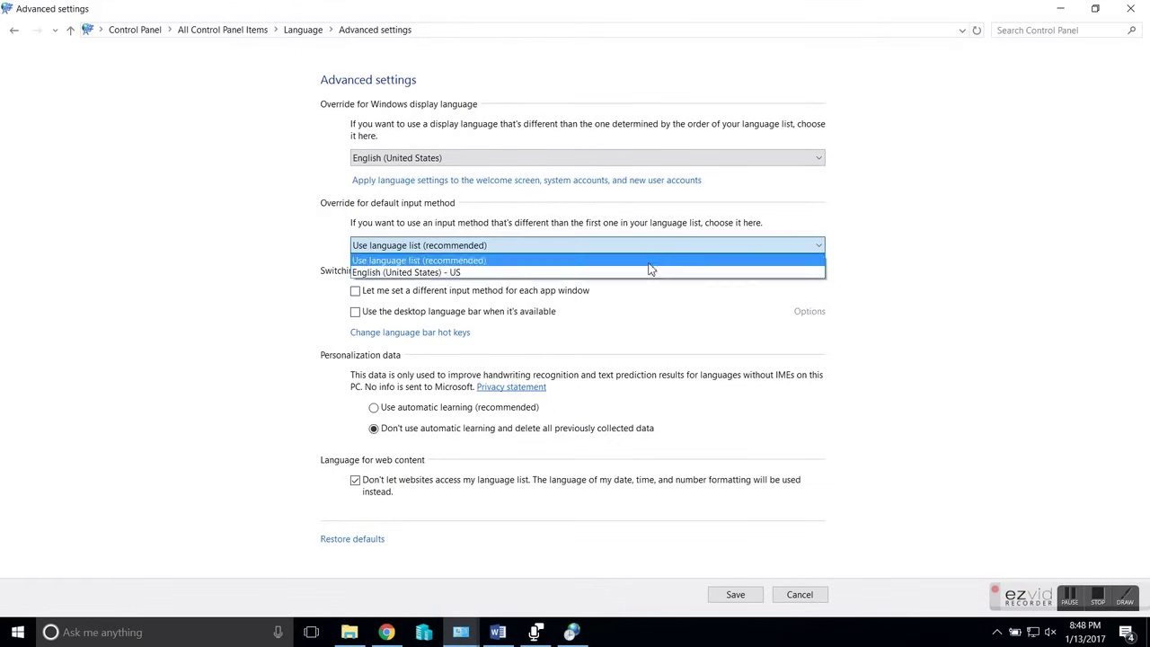
left_click(548, 273)
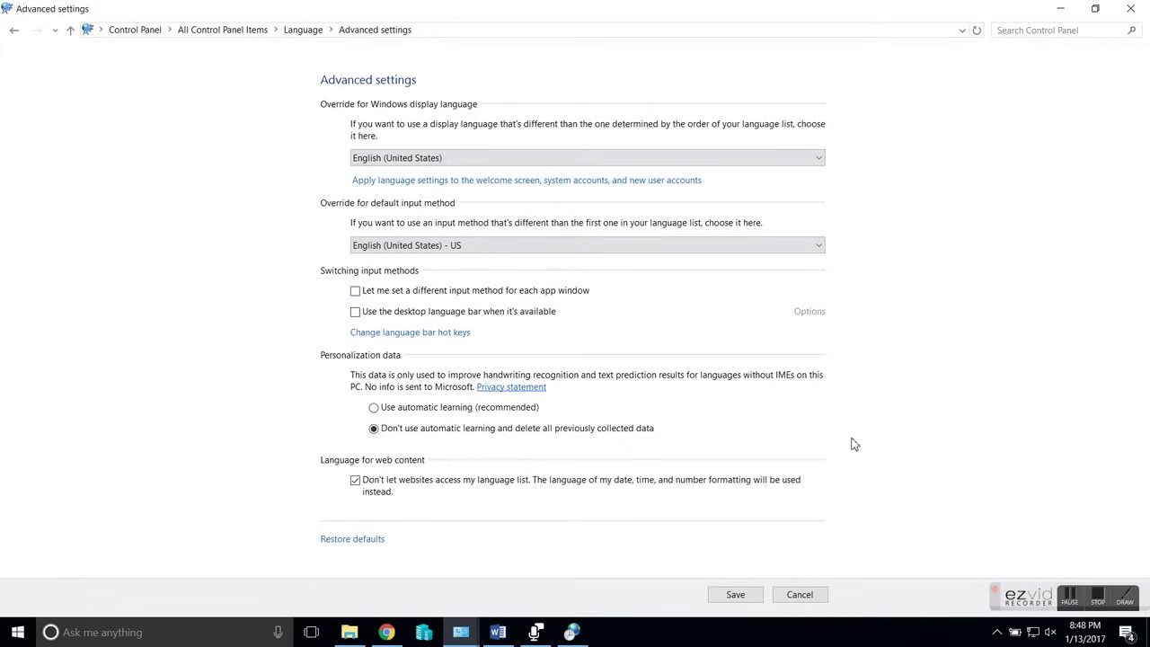
left_click(734, 597)
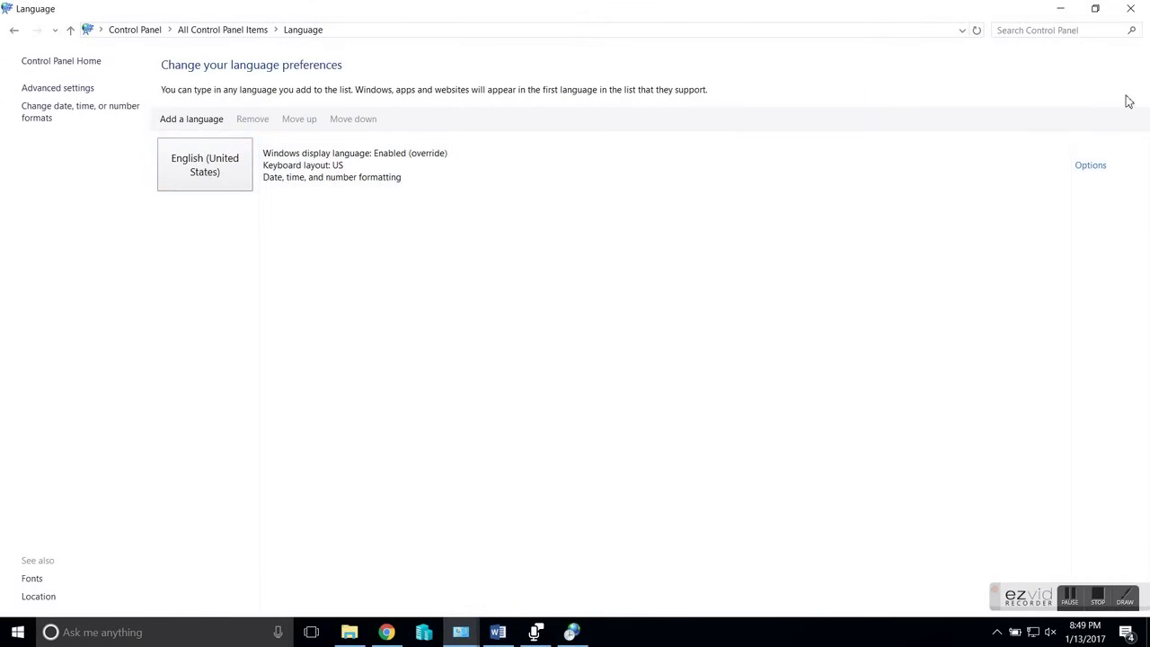
Close both Language windows and confirm the Region settings
left_click(1095, 9)
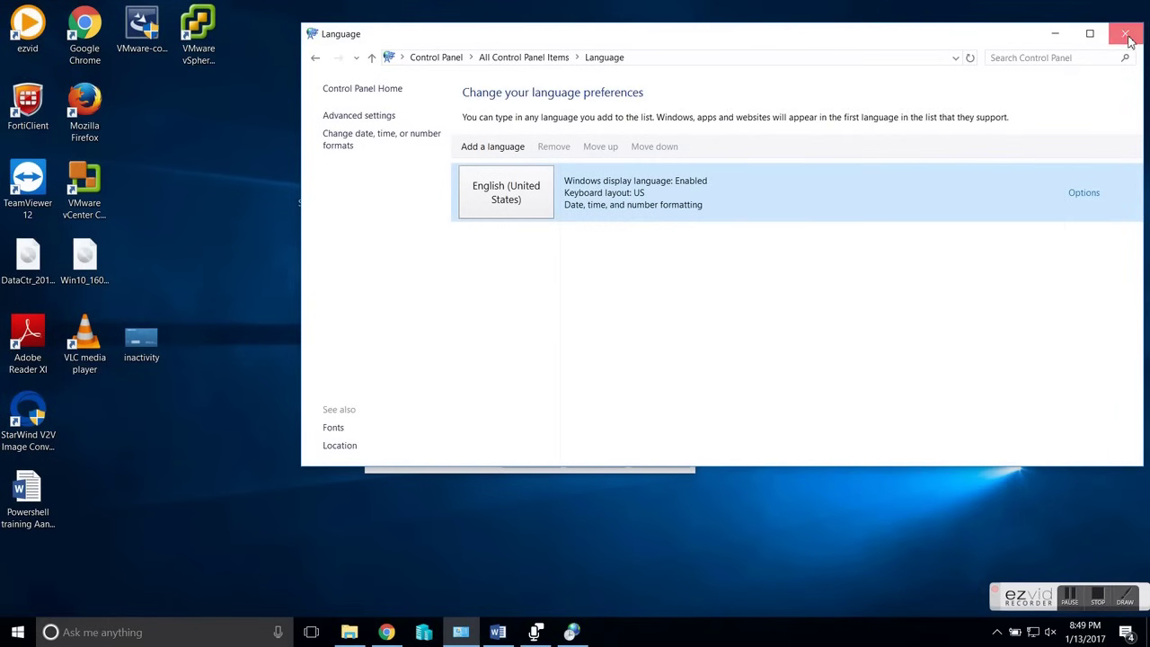
left_click(1128, 40)
left_click(525, 460)
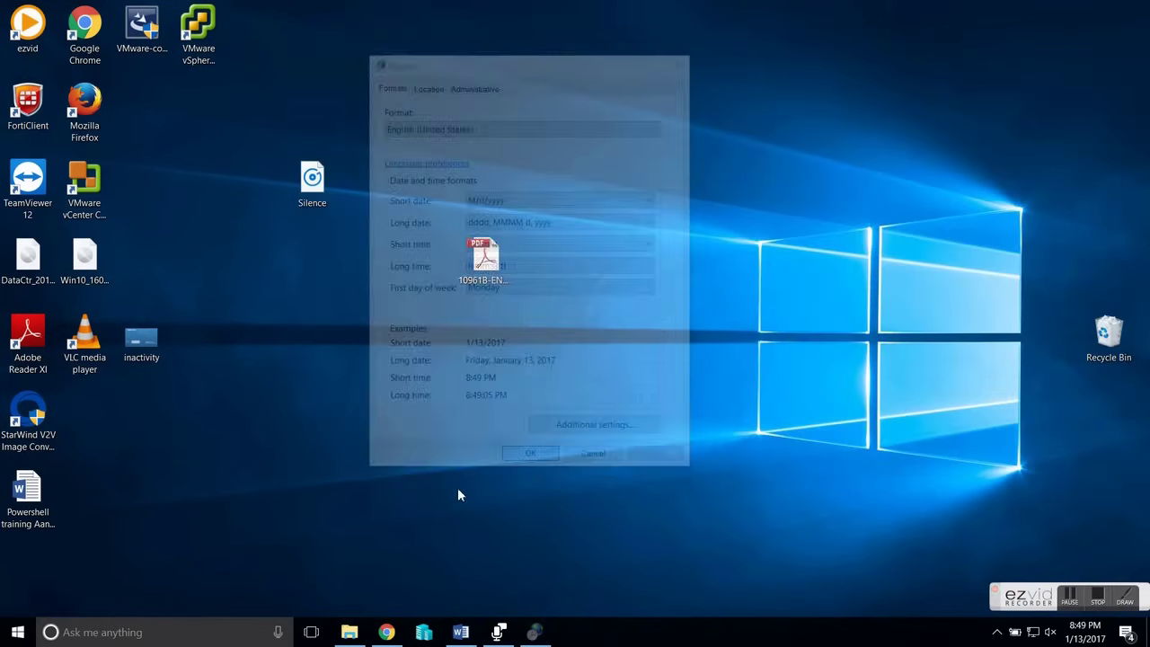
Search Windows for "rec" to check the language of the results, and clear and dismiss the search
left_click(18, 633)
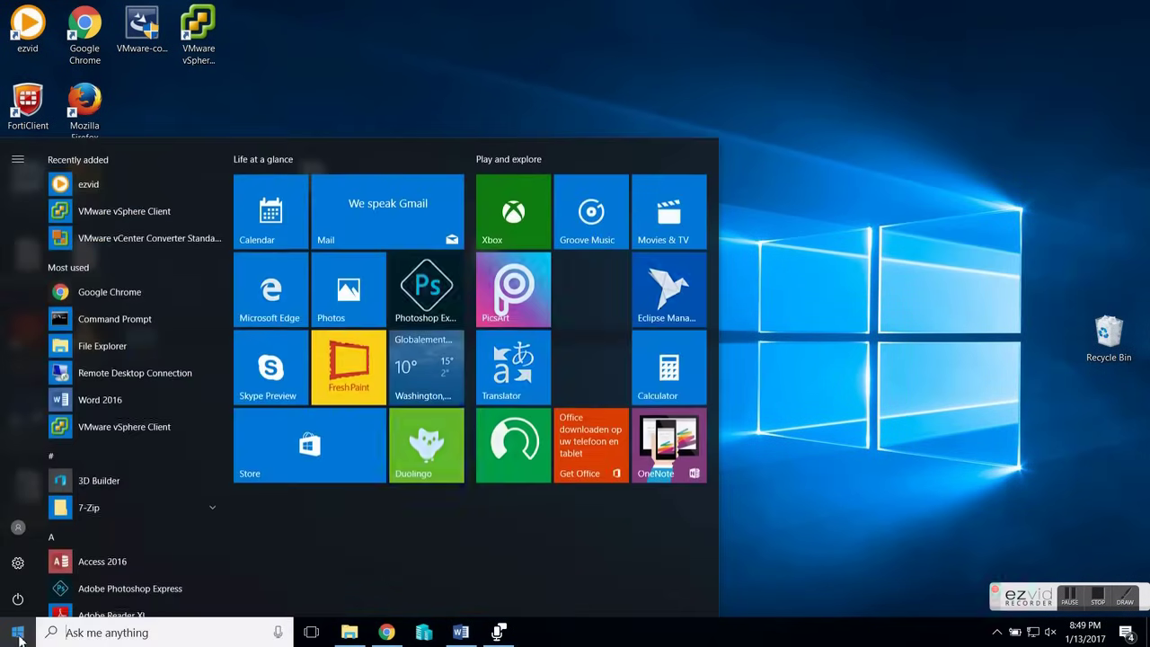
type("rec")
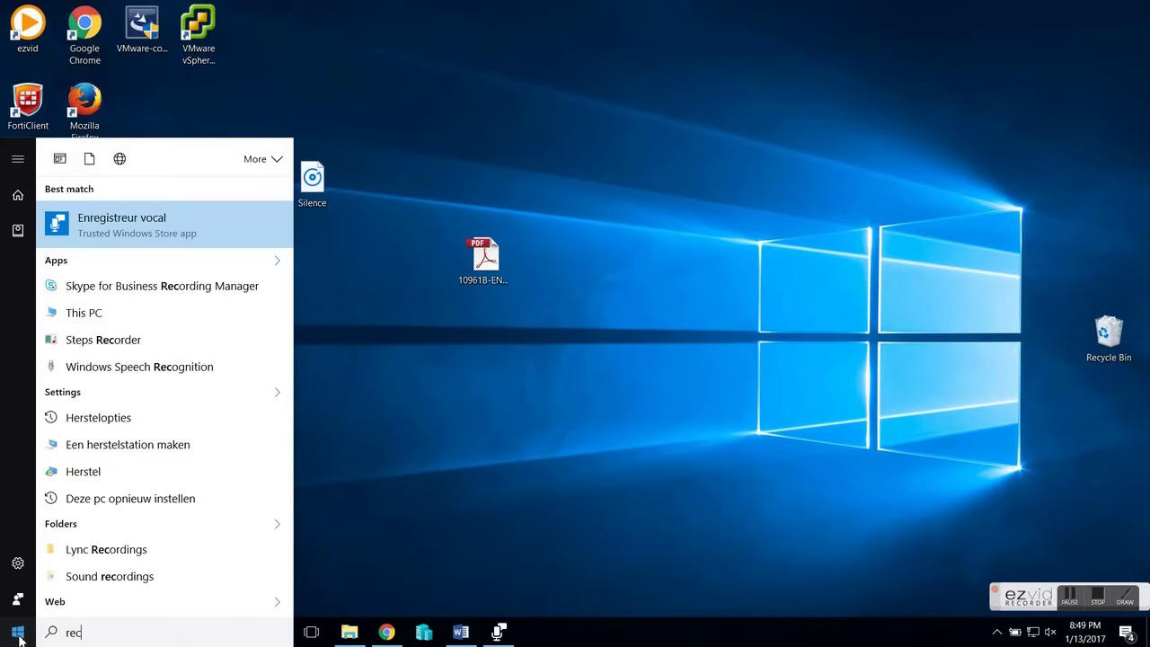
key("BackSpace")
key("BackSpace")
key("BackSpace")
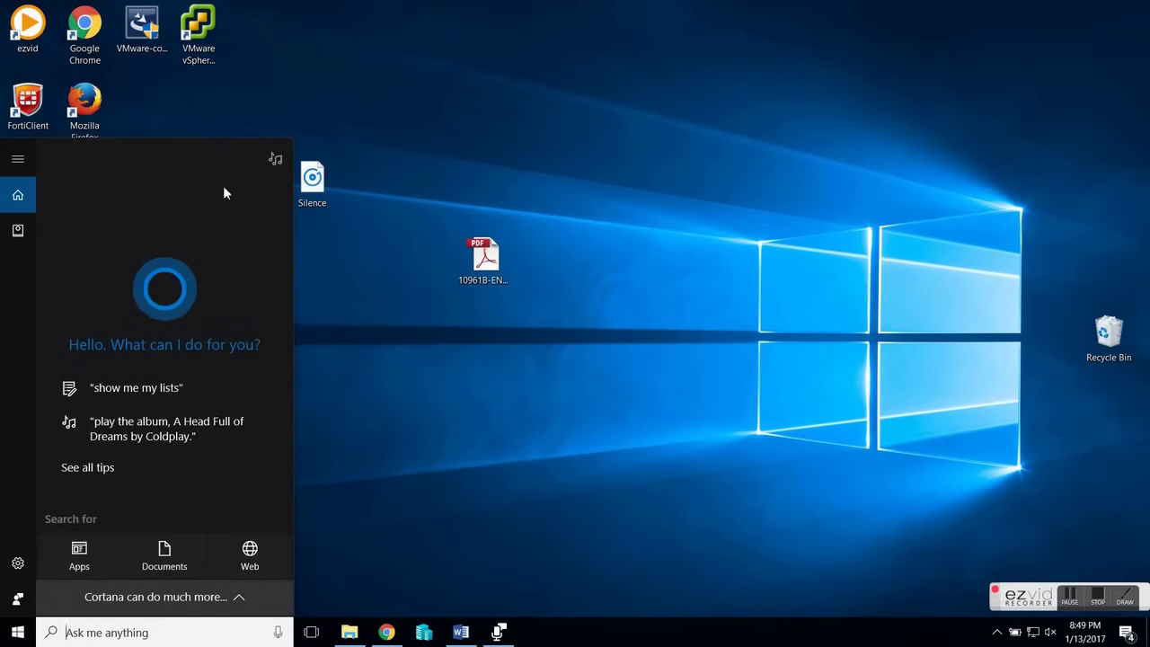
left_click(855, 236)
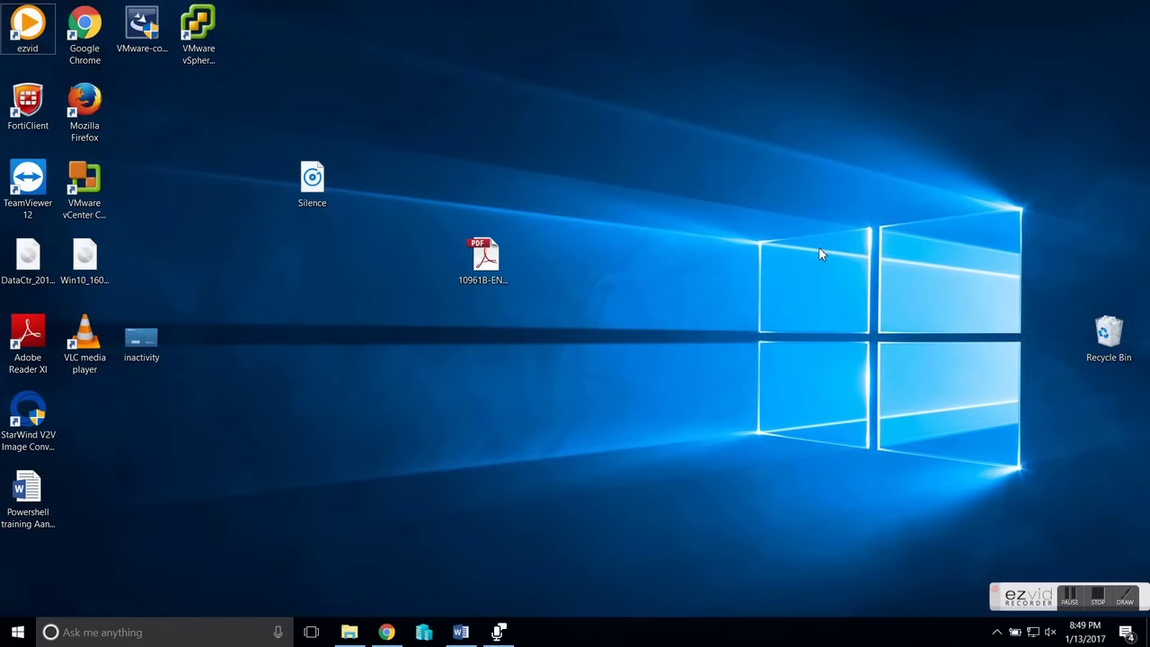
Search Windows for "user", open the Gebruikersaccounts result to check its display language, and close the window
key("super")
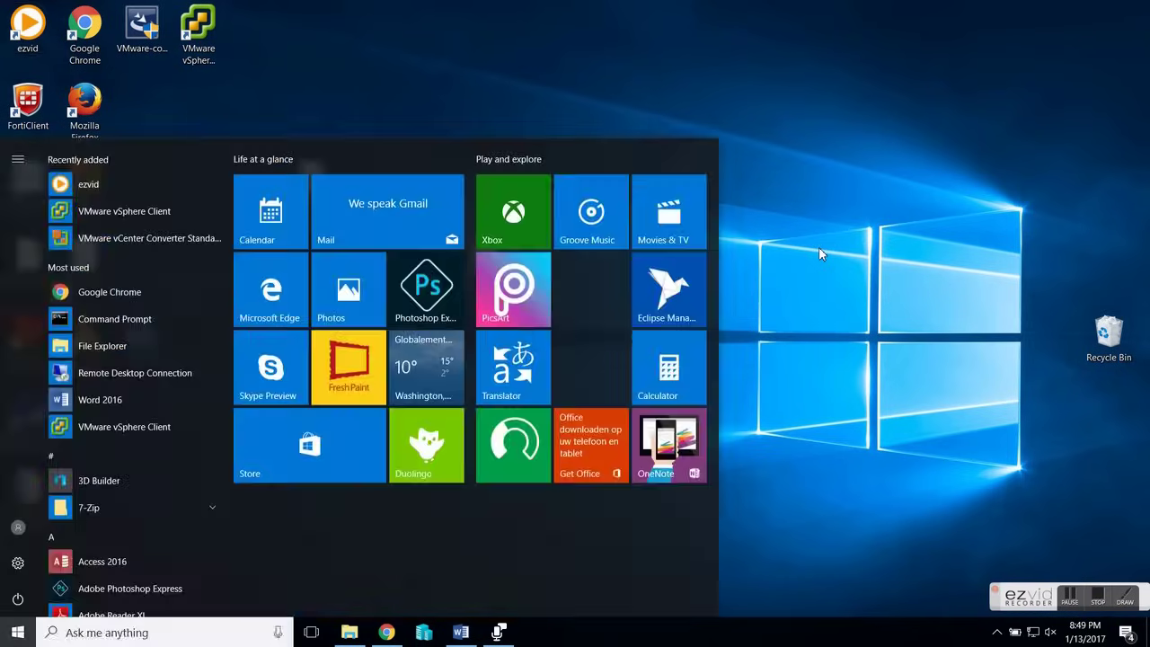
type("user")
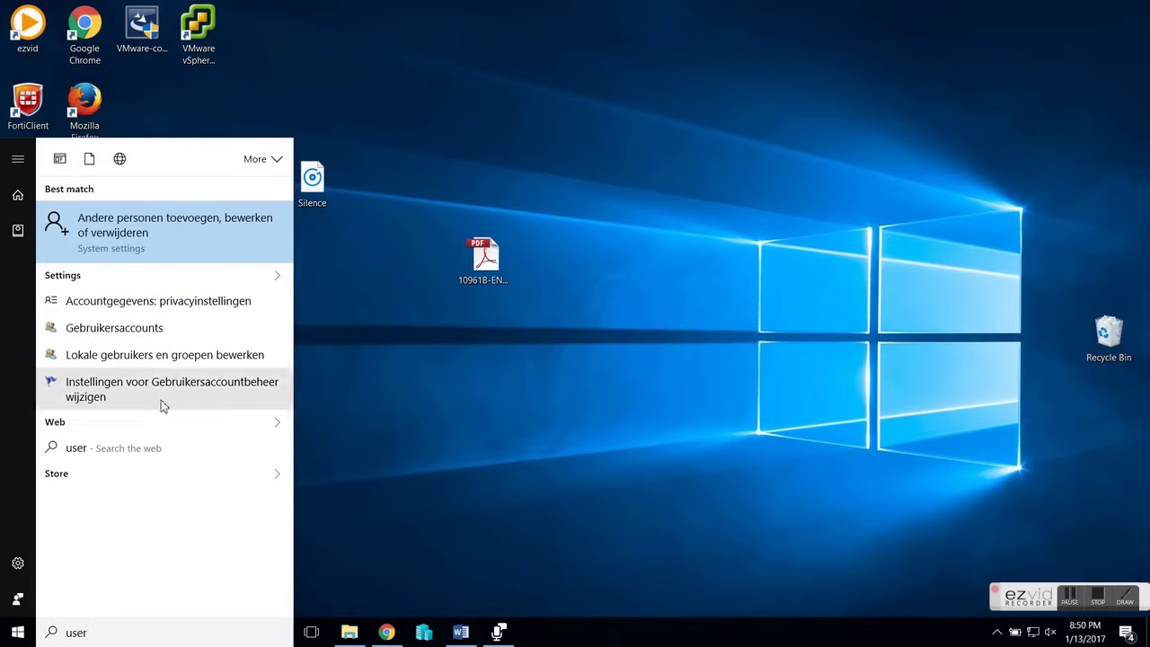
left_click(164, 330)
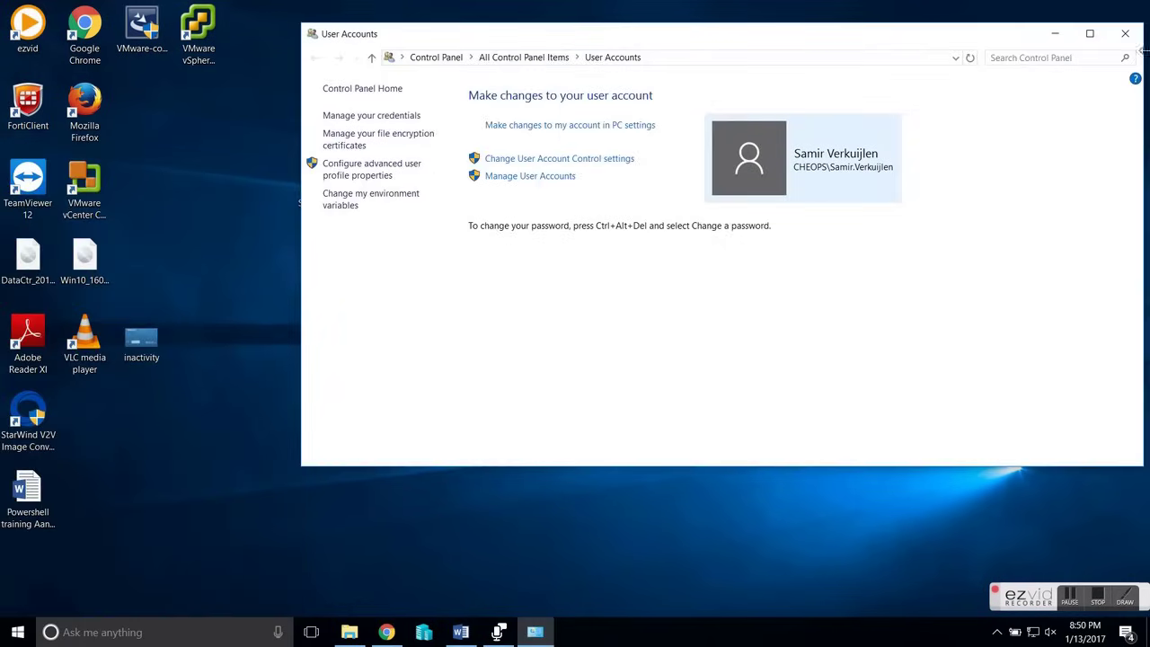
left_click(1126, 35)
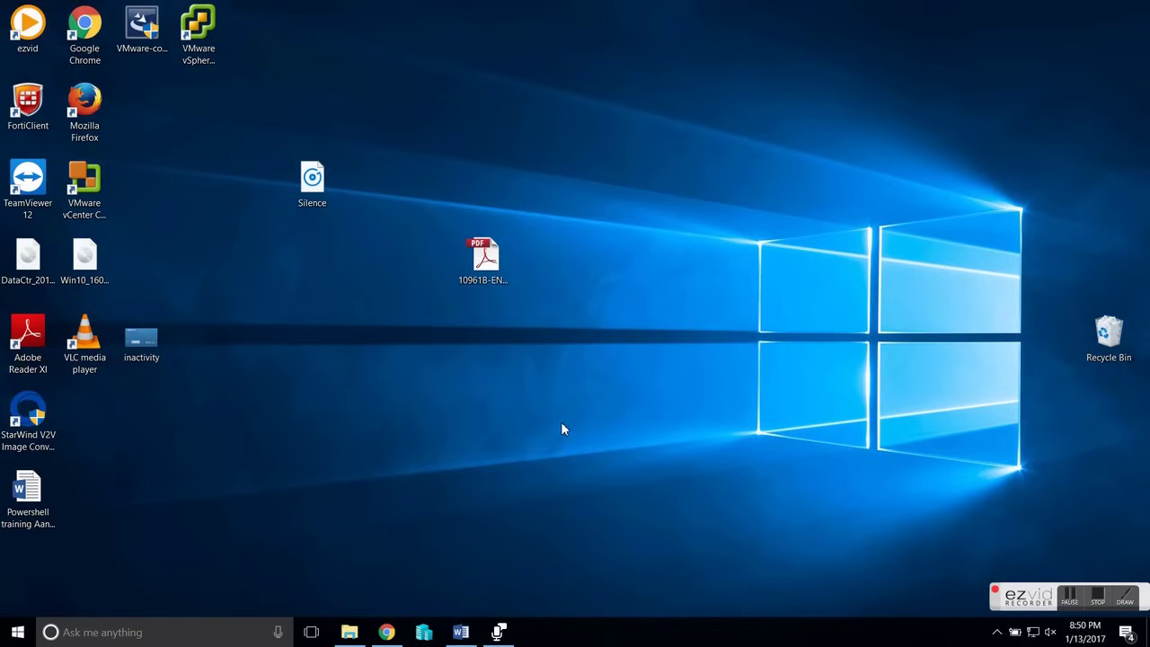
Open a maximized File Explorer window and go to the %LocalAppData% folder
key("super+e")
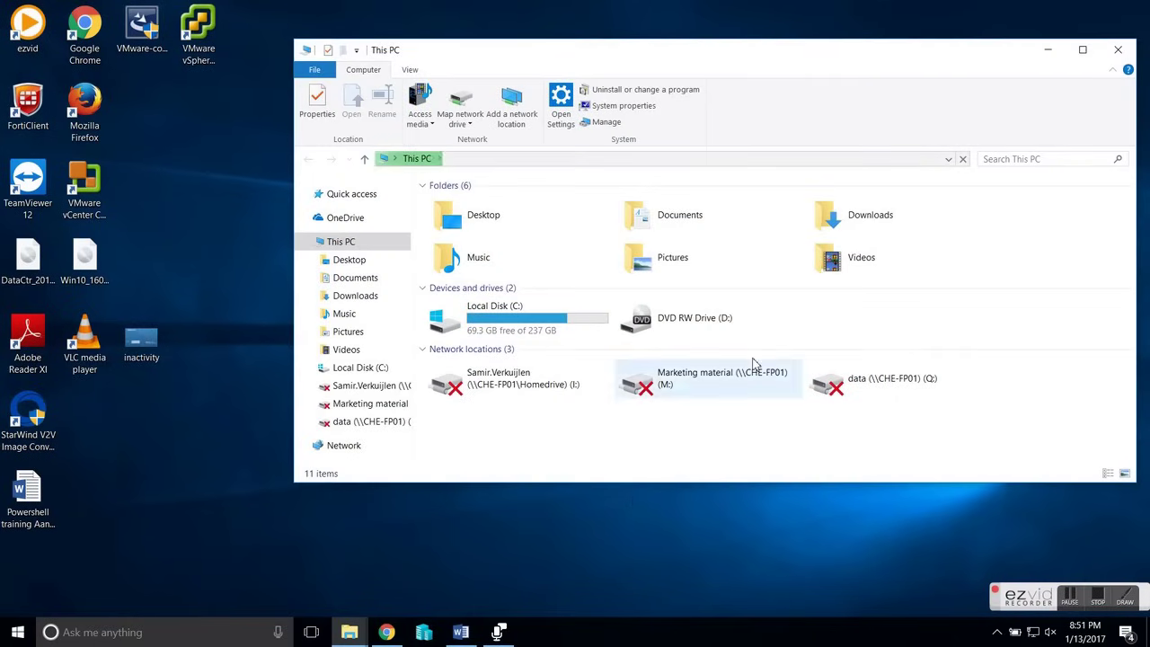
double_click(646, 52)
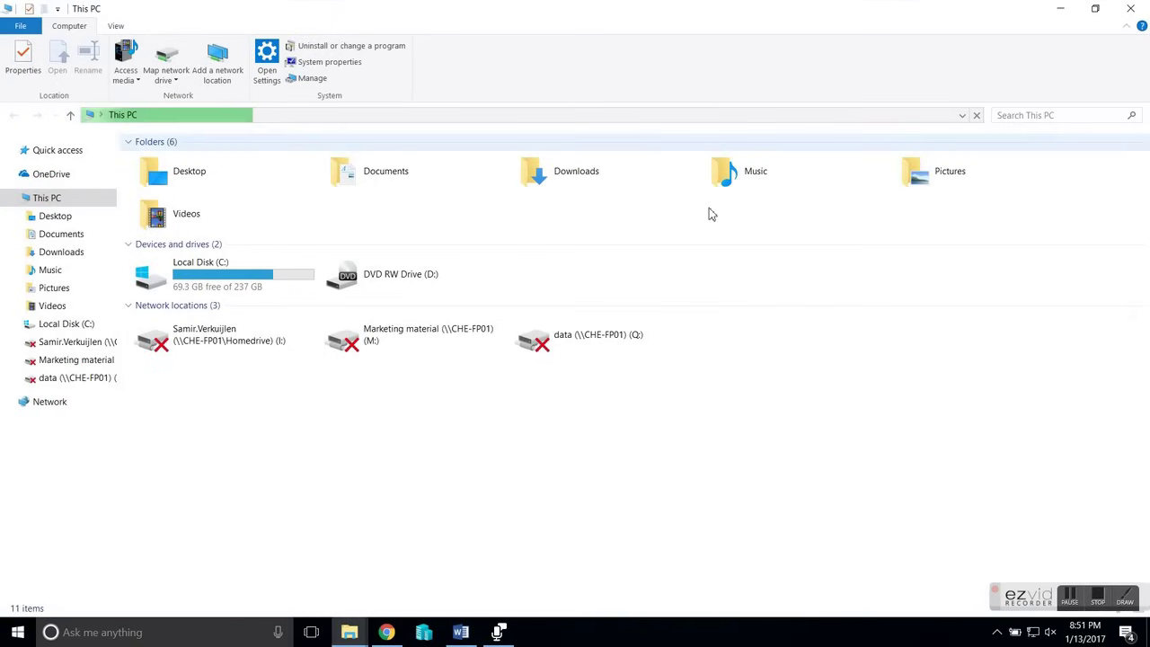
left_click(507, 117)
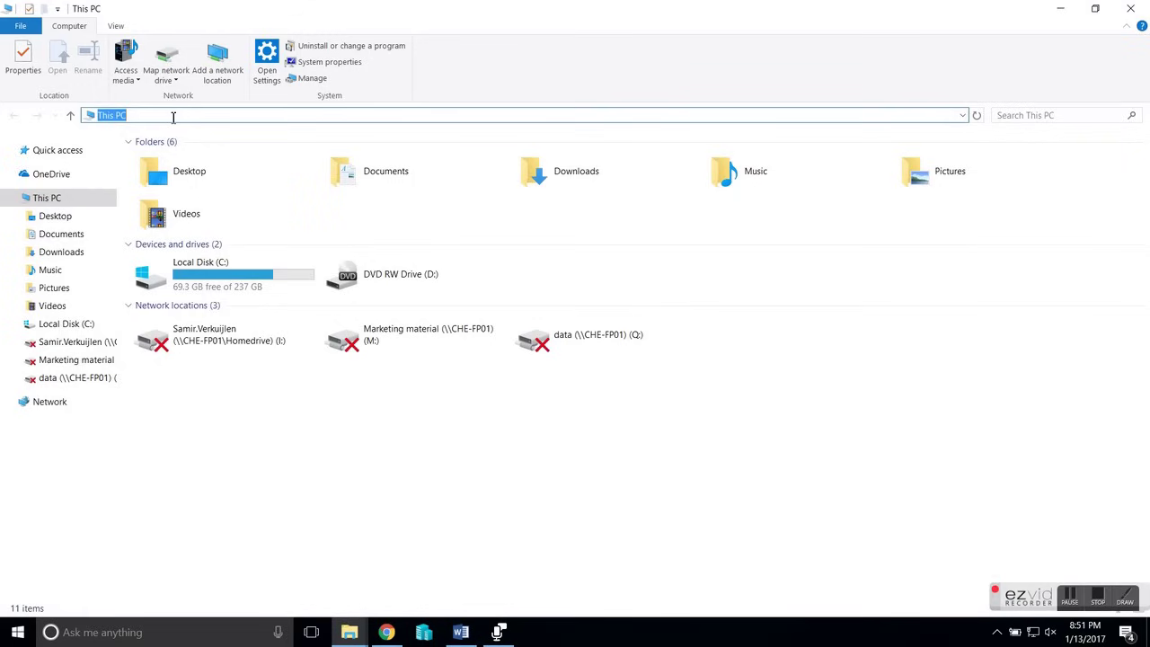
type("%LocalAppData%")
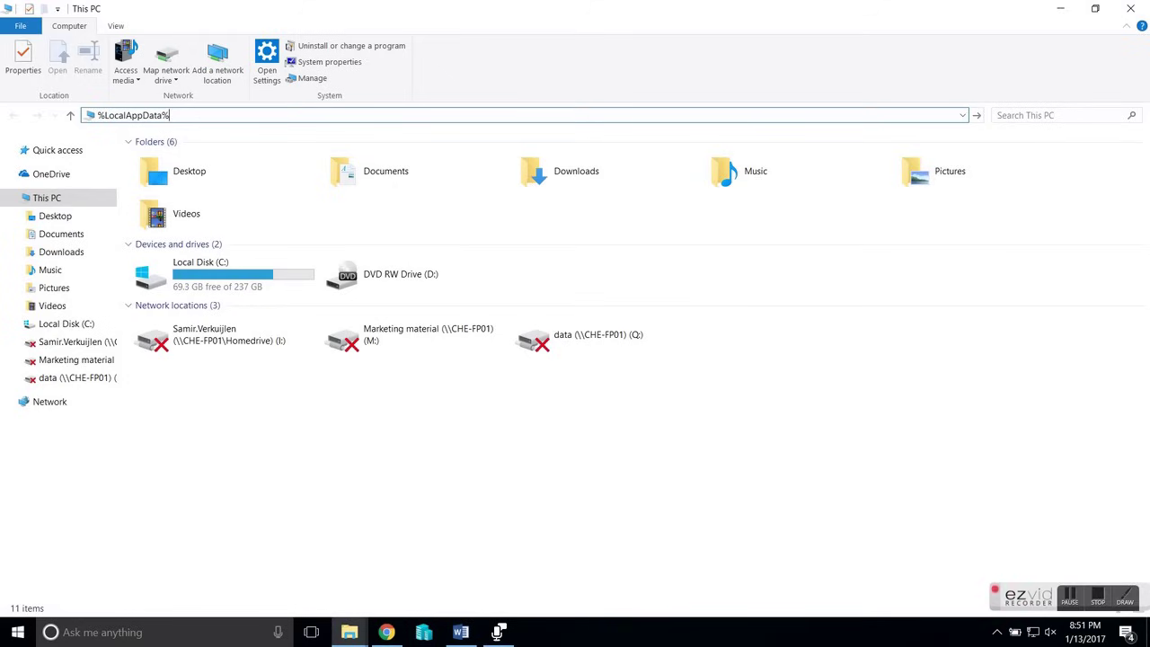
key("Return")
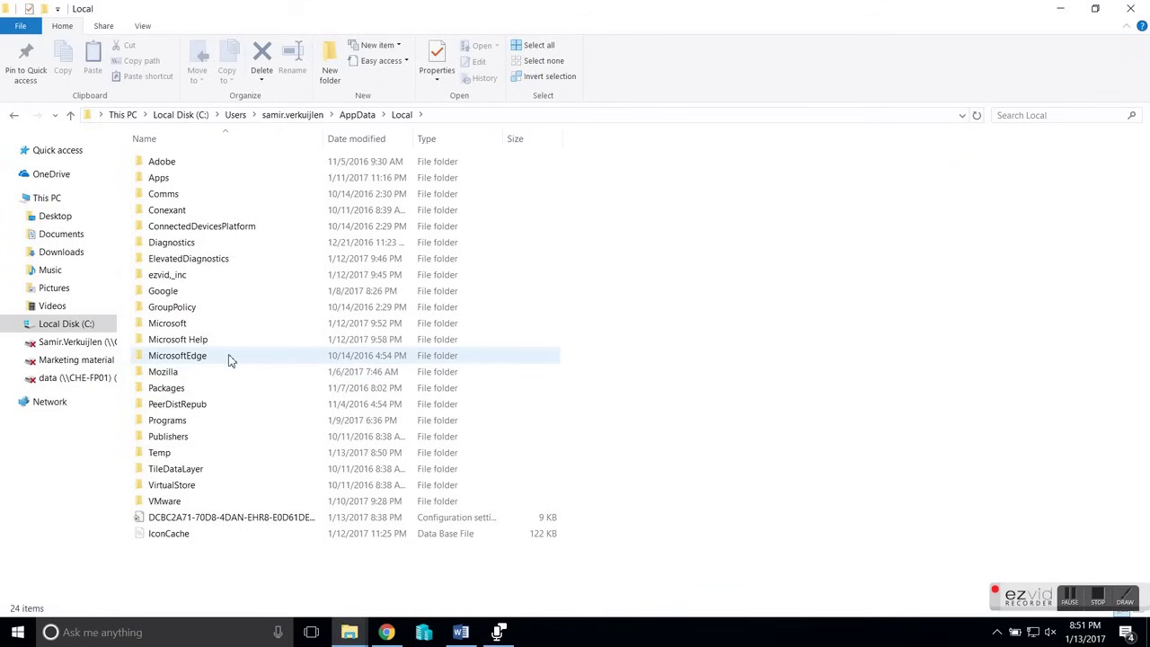
Open the Packages folder and its windows.immersivecontrolpanel_cw5n1h2txyewy subfolder
left_click(184, 325)
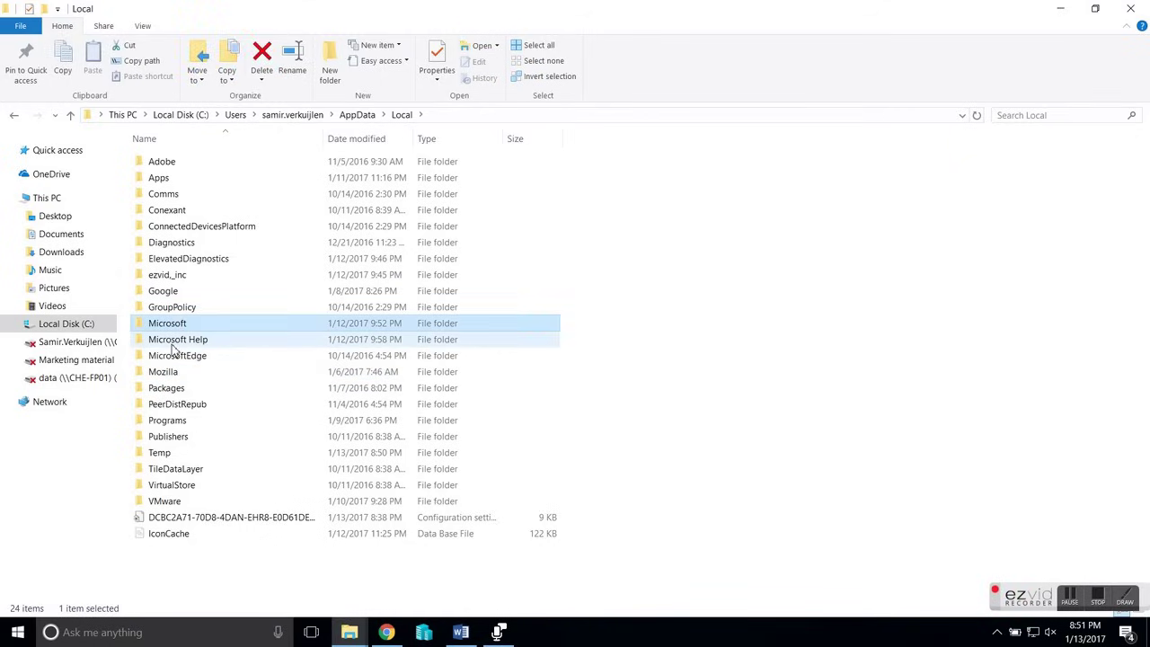
left_click(167, 388)
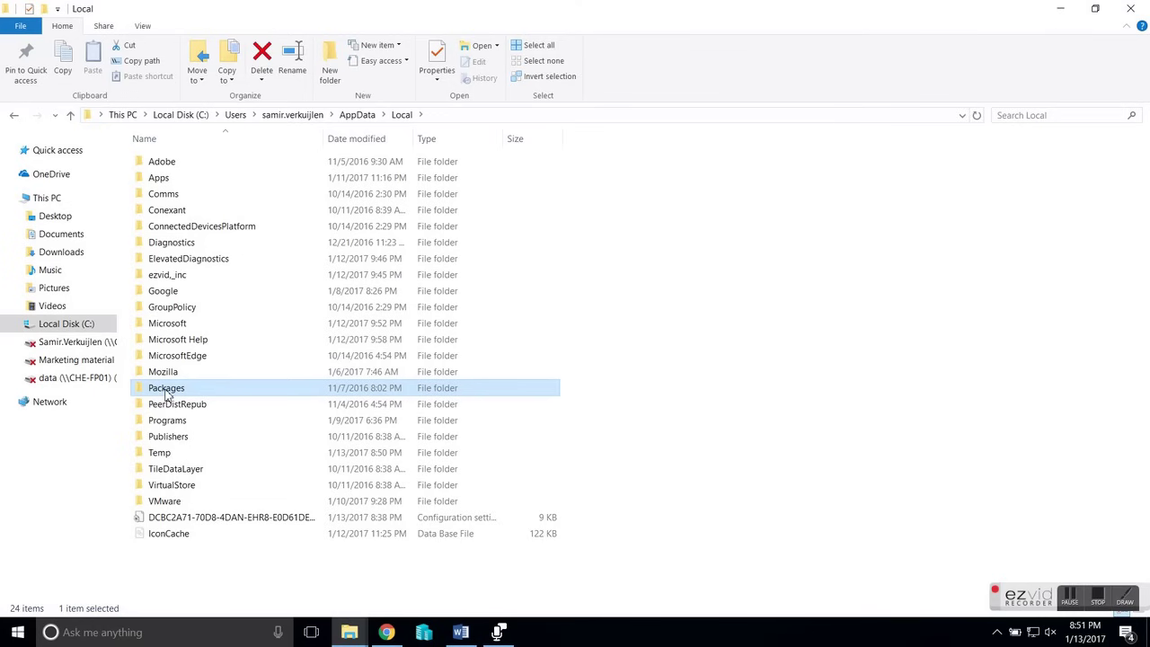
double_click(167, 390)
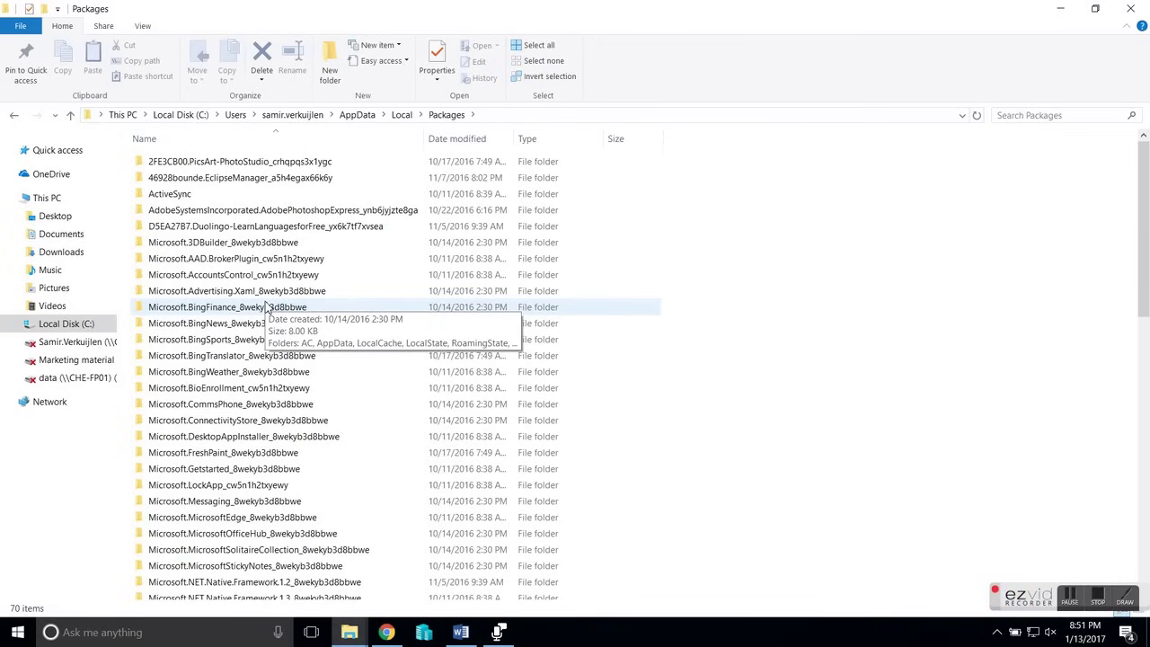
key("w")
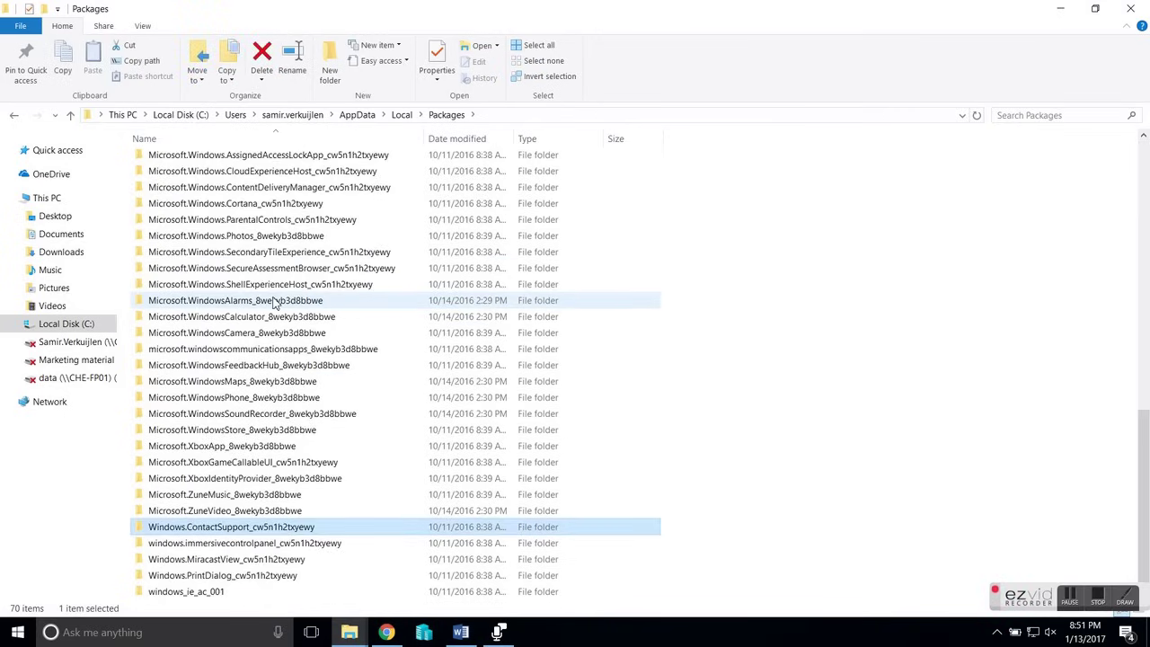
key("Down")
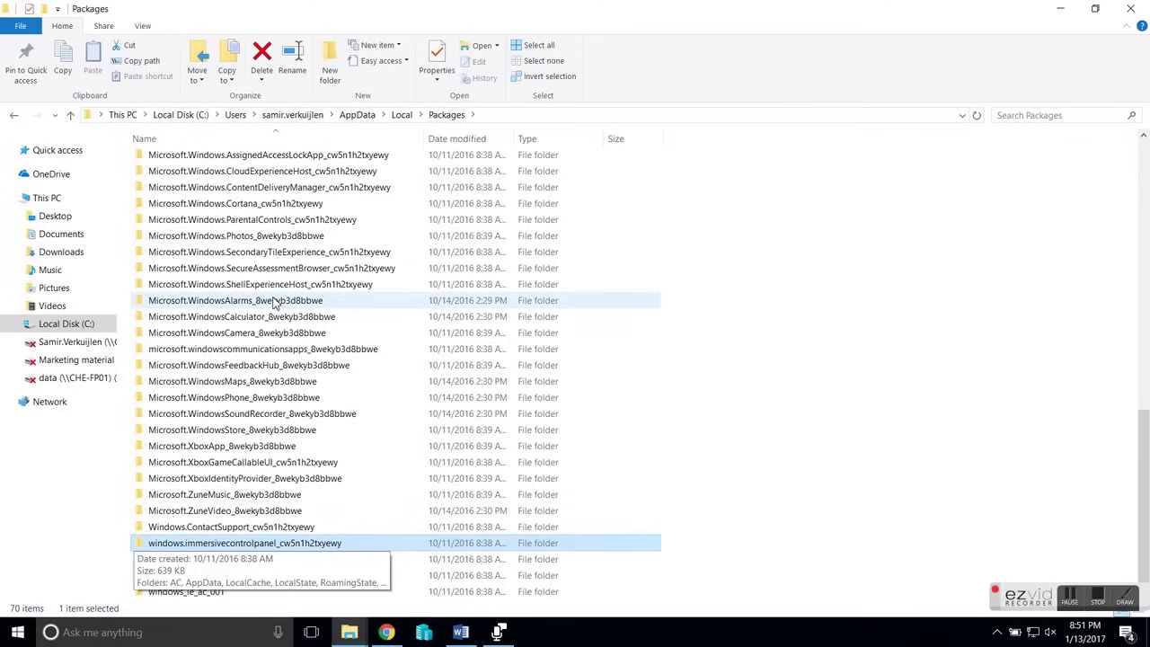
key("Return")
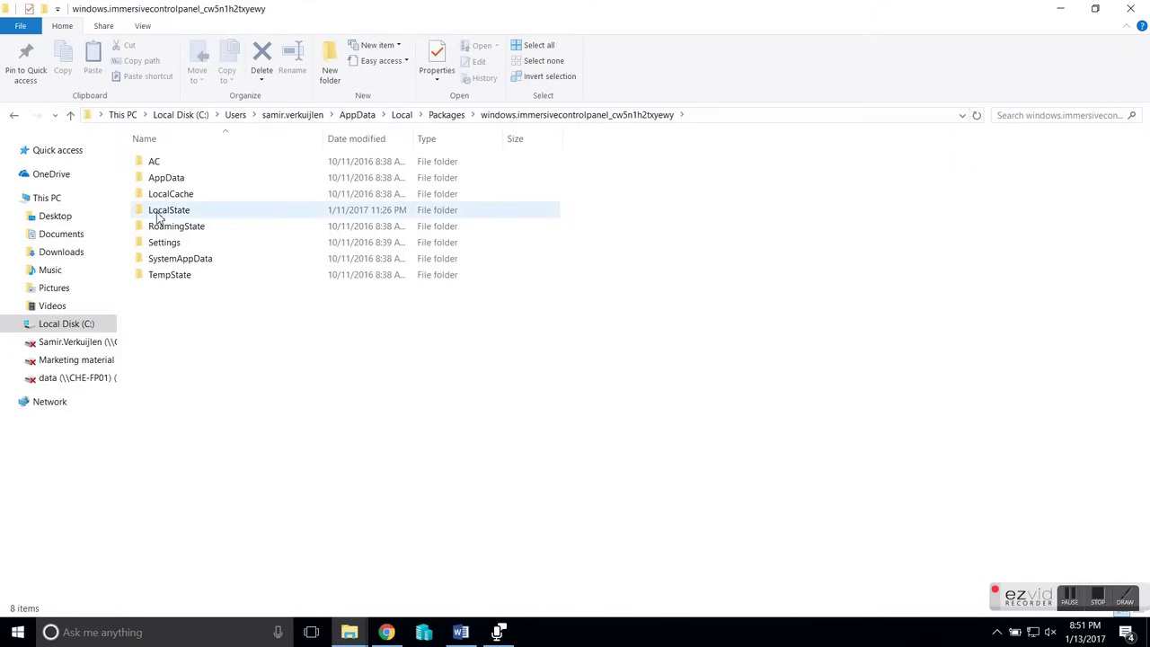
Go through LocalState and Indexed to the Settings folder to check which language folders it contains
mouse_move(158, 217)
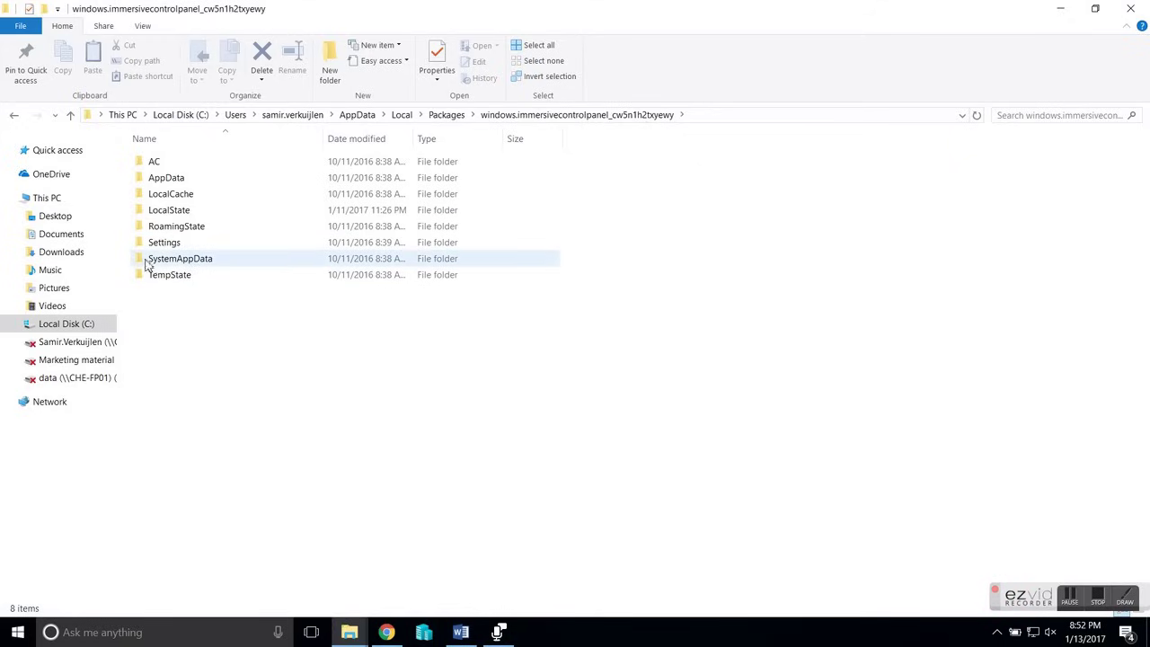
left_click(181, 214)
double_click(181, 216)
double_click(177, 167)
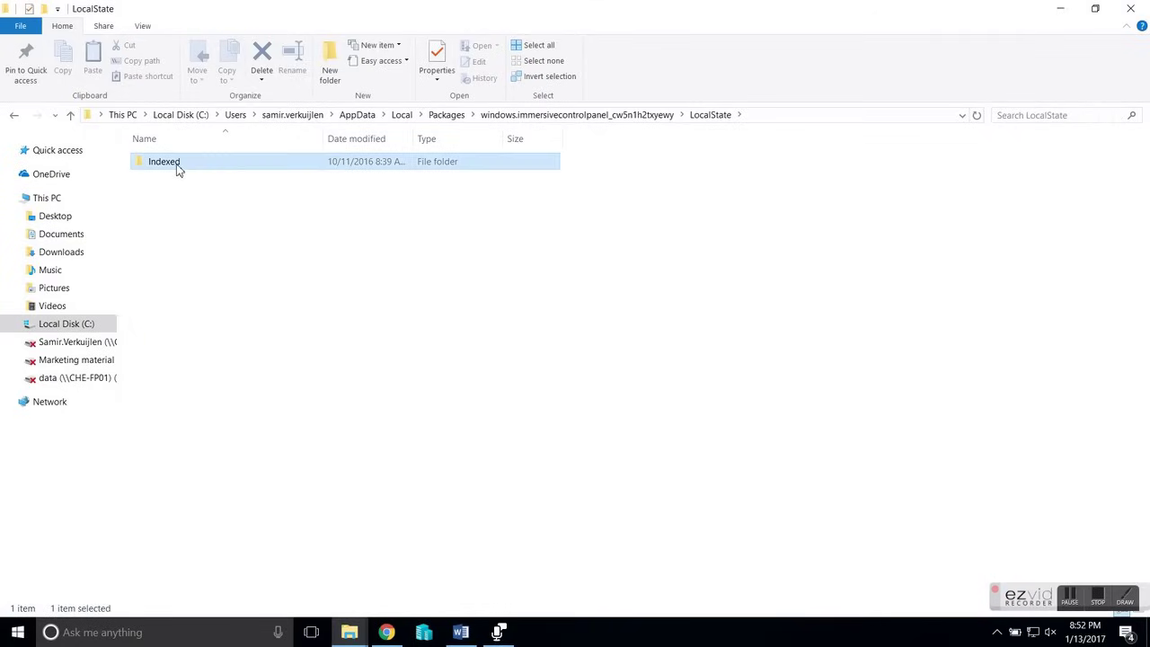
double_click(184, 166)
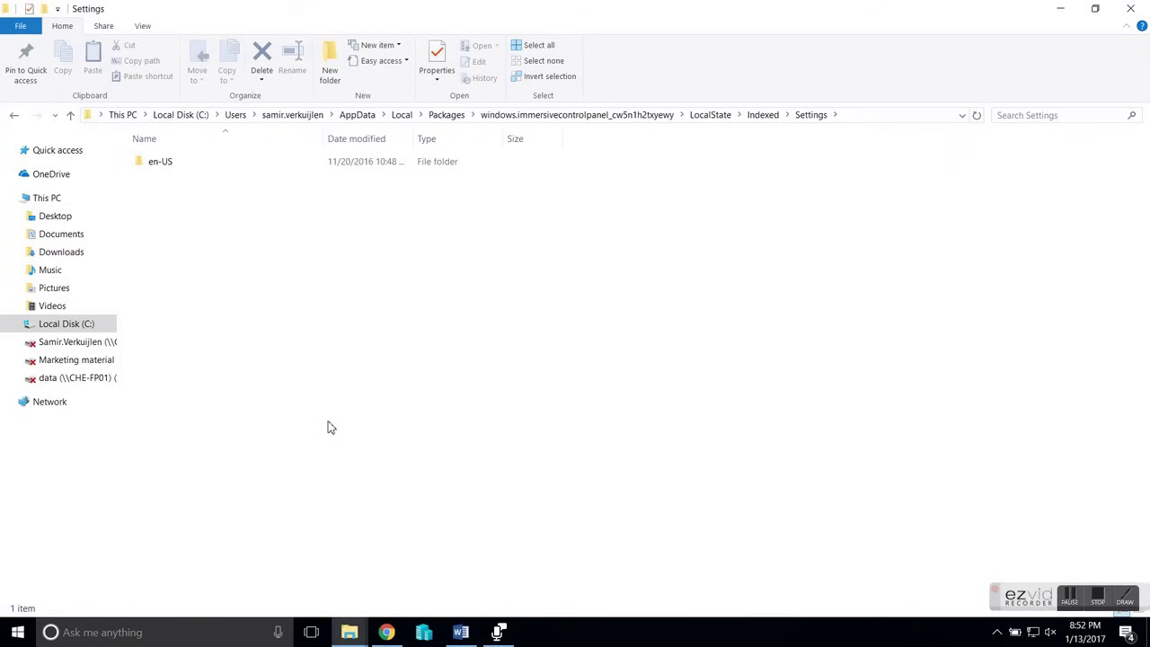
Try out nl-NL as the name of the en-US folder, and restore and confirm the name en-US
left_click(153, 172)
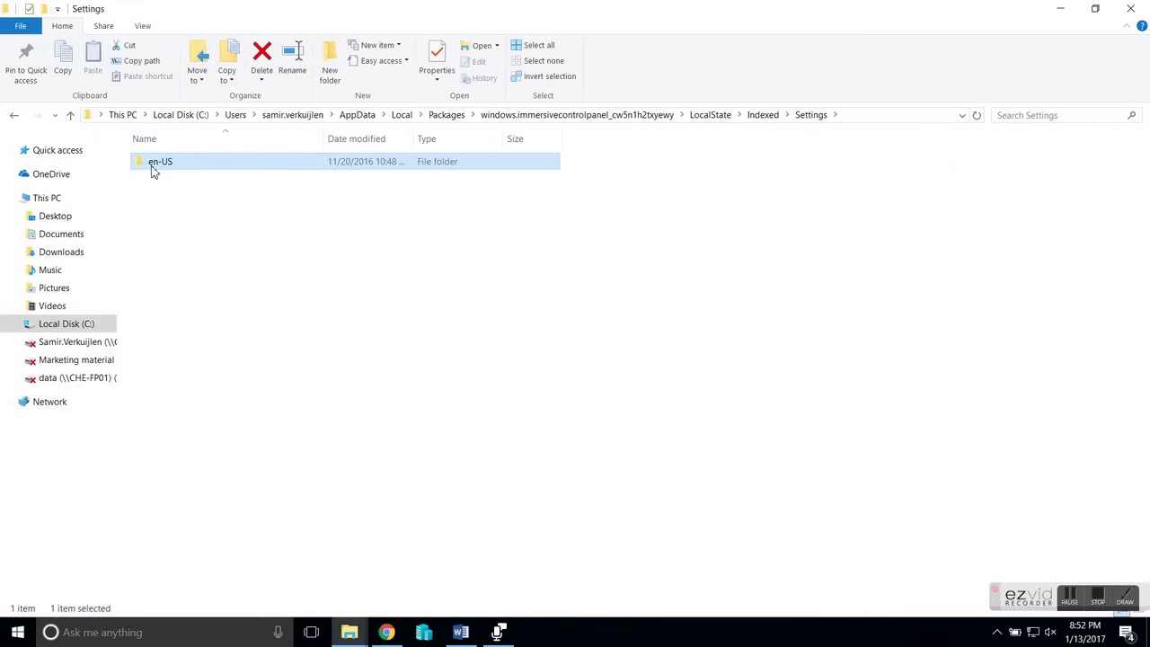
left_click(153, 172)
left_click_drag(154, 164, 139, 161)
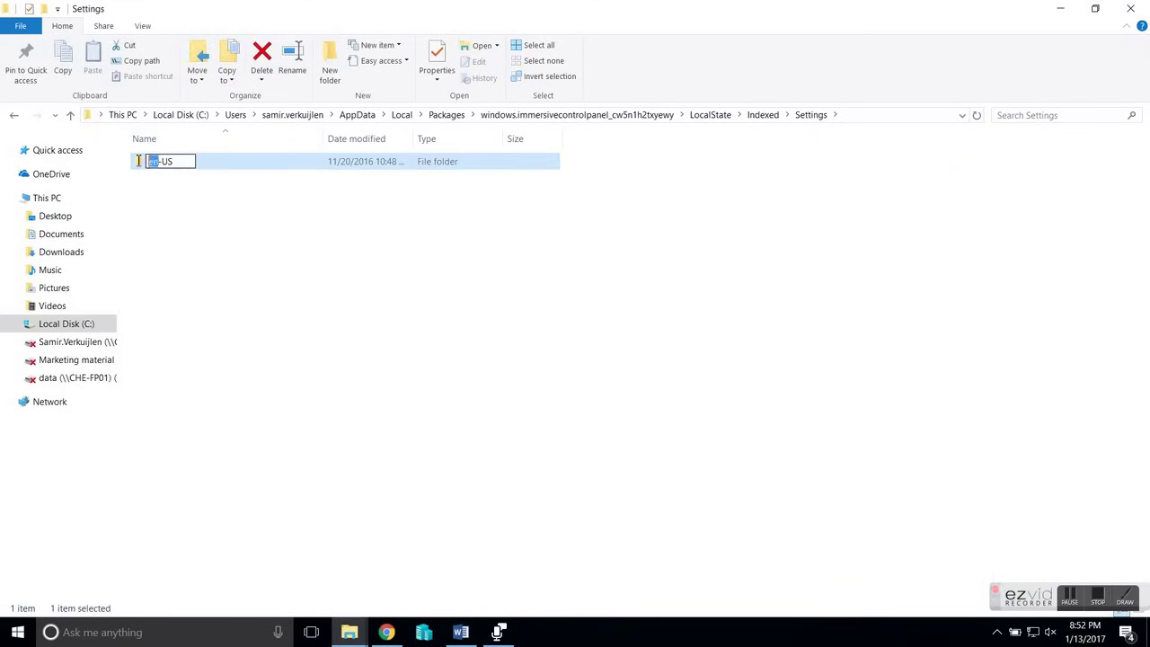
type("nl")
key("Right")
key("shift+Right")
key("shift+Right")
type("NL")
key("ctrl+z")
key("Left")
key("BackSpace")
key("BackSpace")
type("en")
key("Return")
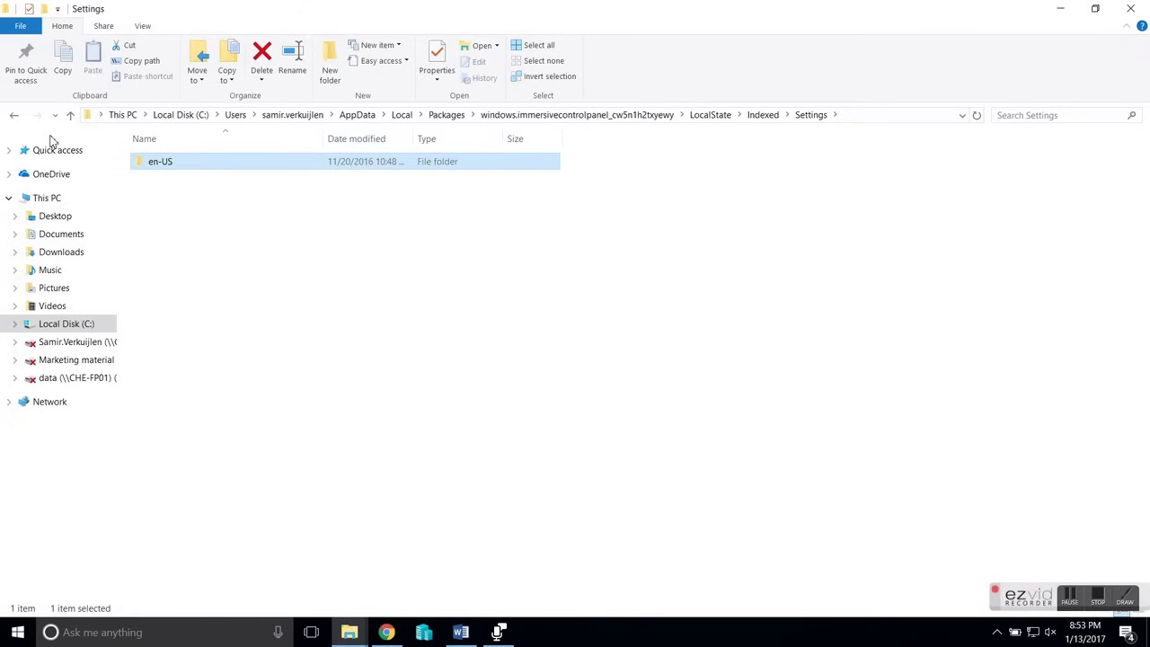
Search Windows for "user" to check the results' language, and open the Gebruikersaccounts control panel result
key("super")
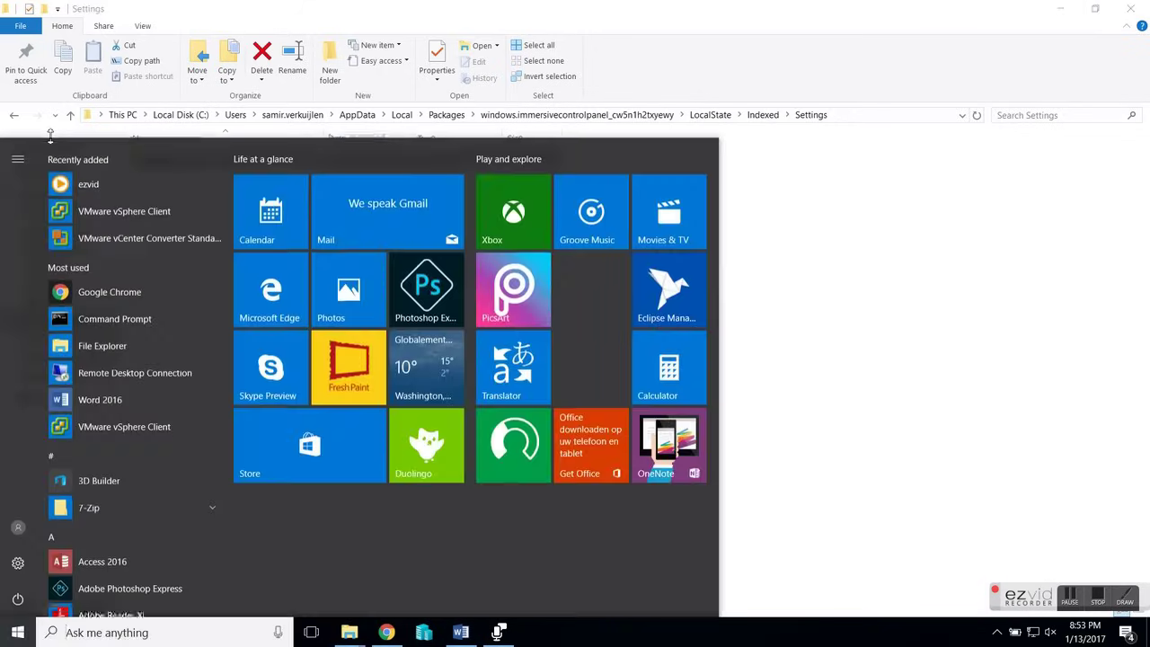
type("user")
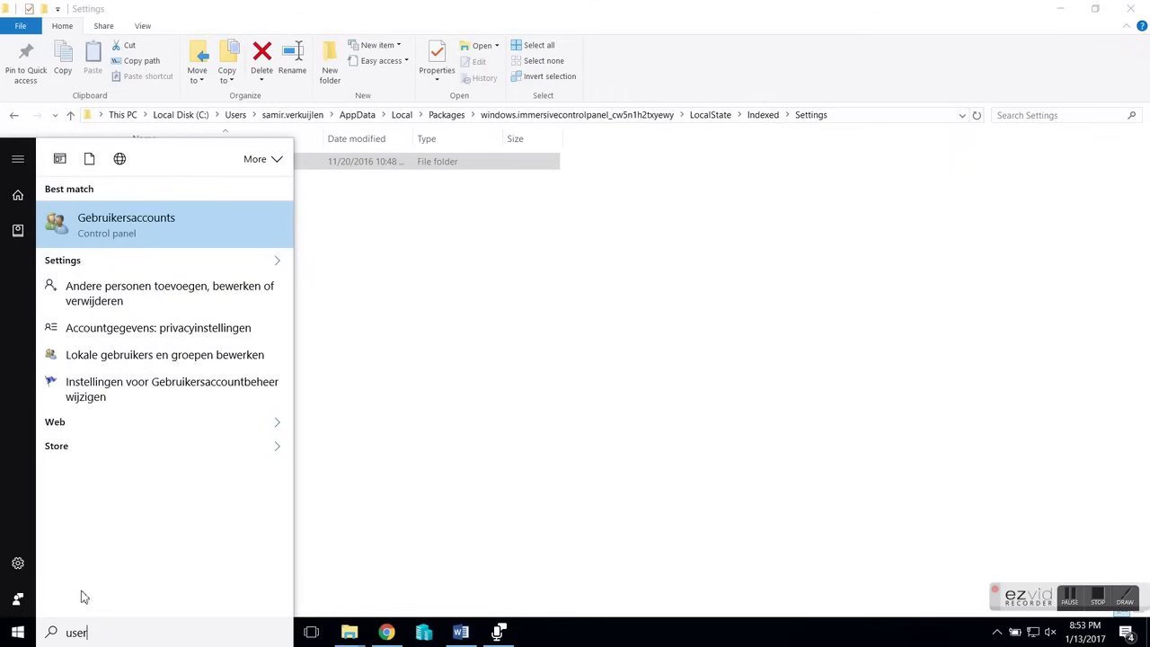
left_click(199, 227)
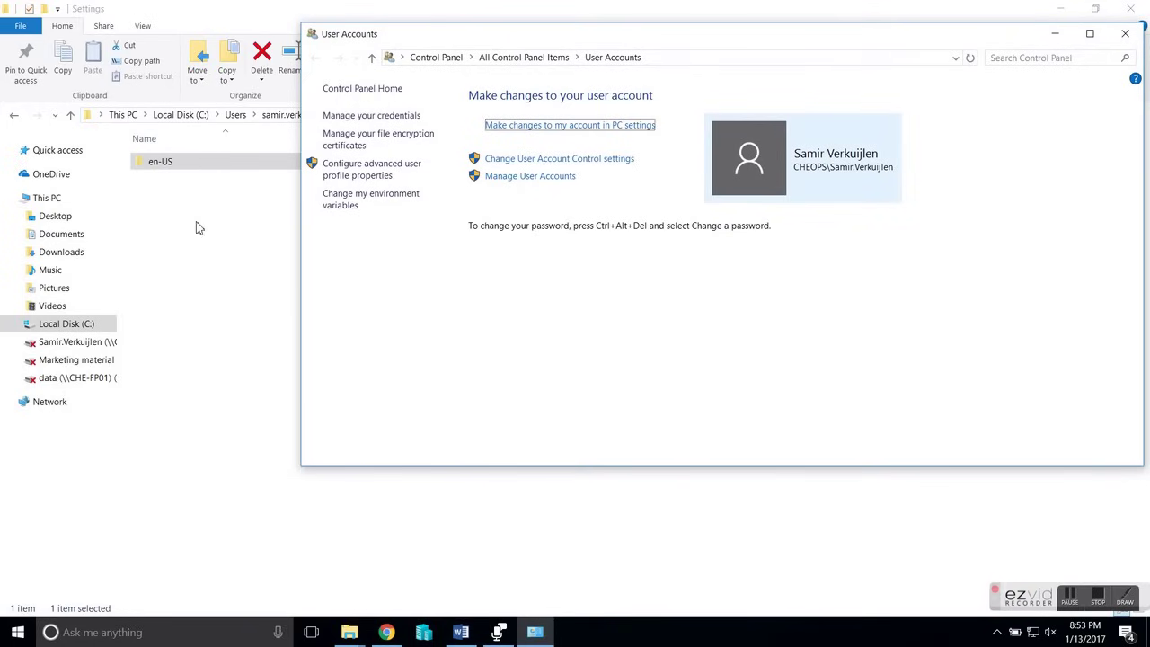
Close the Settings folder window and the User Accounts window, and return to the desktop
left_click(256, 304)
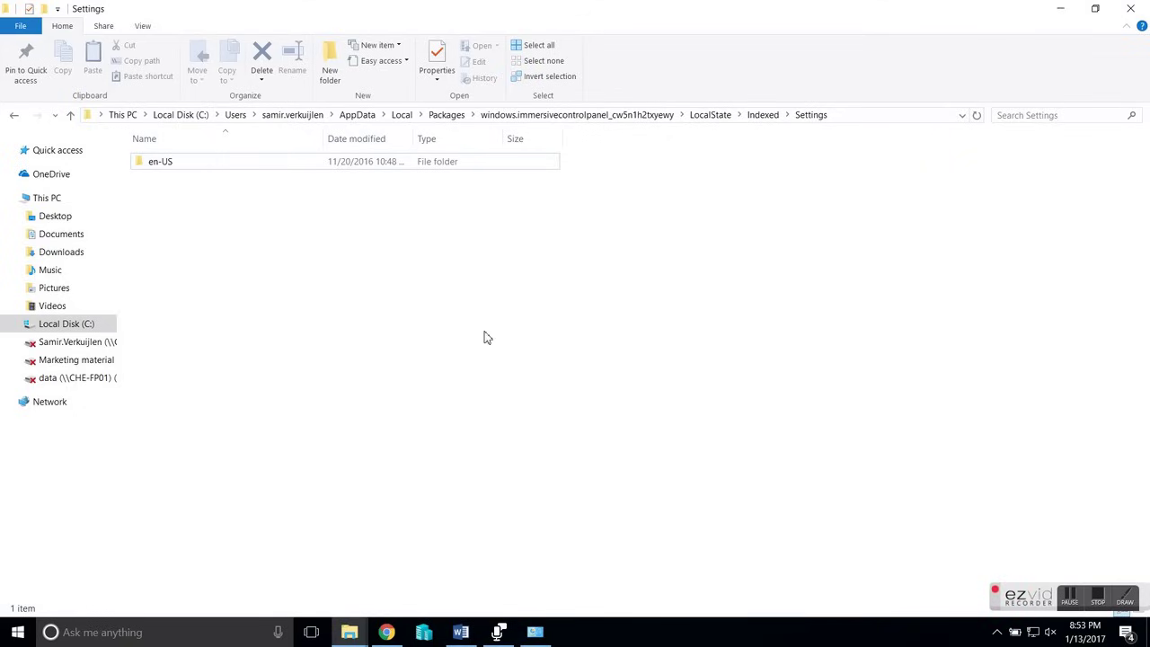
left_click(1130, 10)
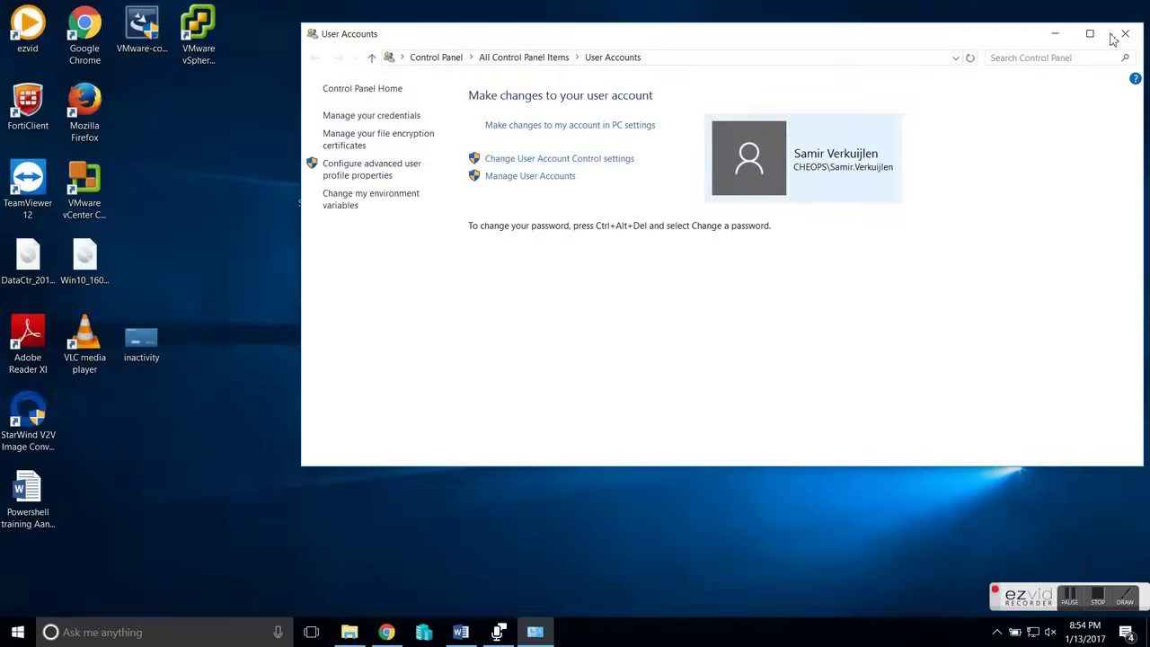
left_click(1122, 36)
key("super")
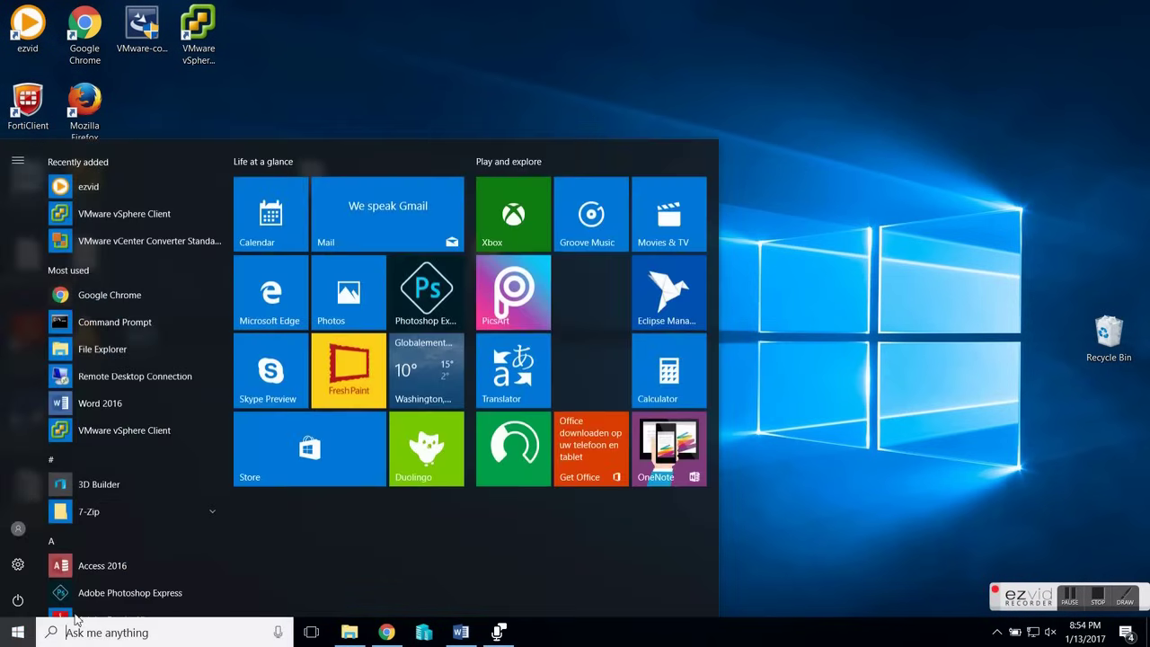
key("super")
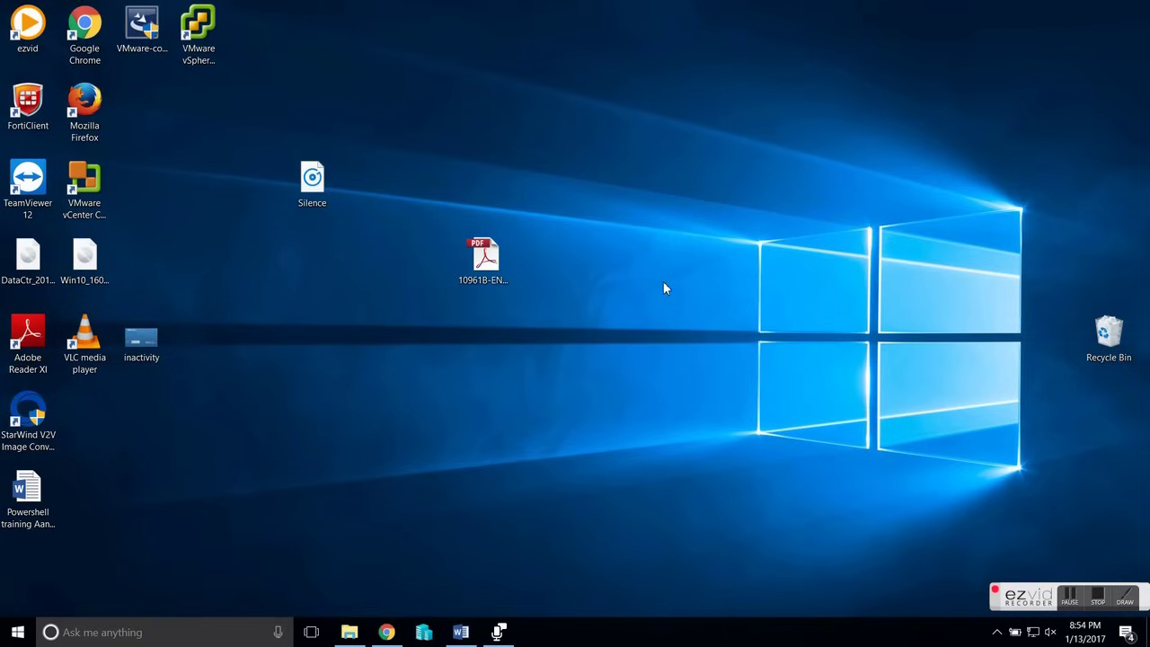
Run "Lpksetup /u" to list the display languages that can be uninstalled, and reposition the dialog
key("super+r")
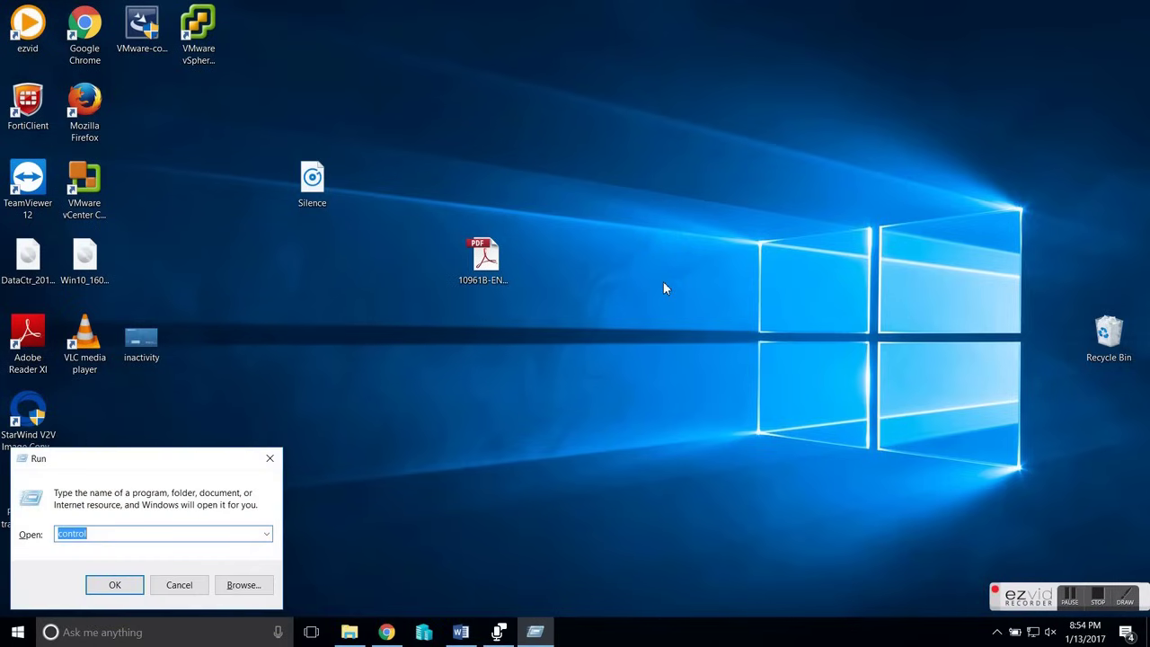
type("L")
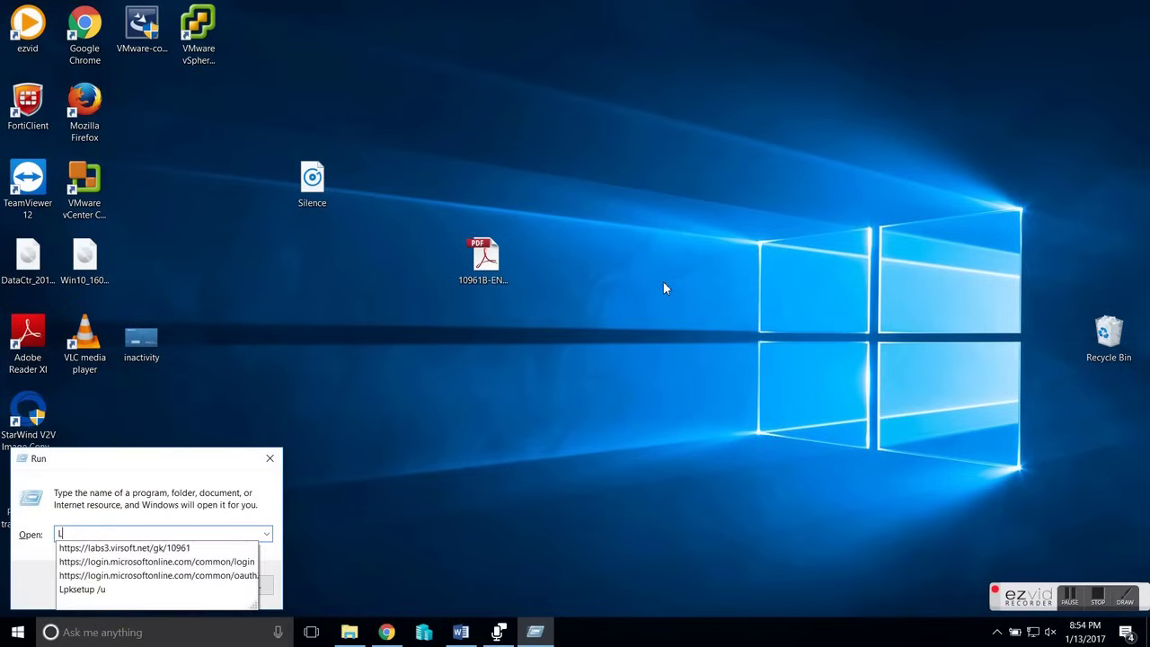
type("pk")
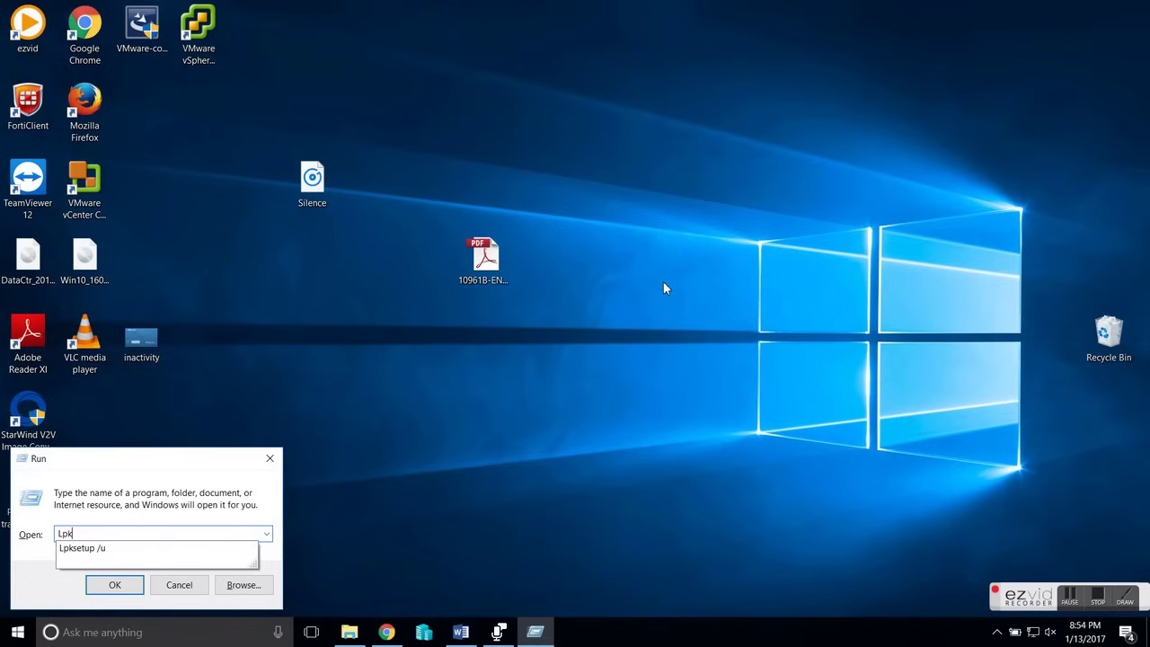
type("setup /u")
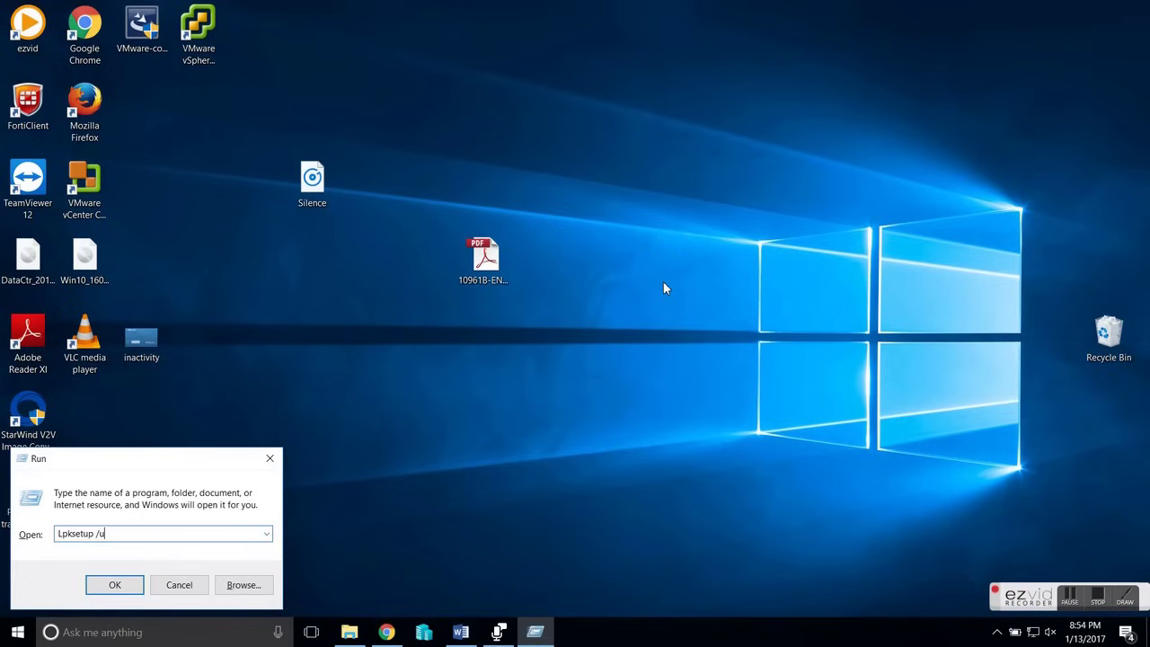
key("Return")
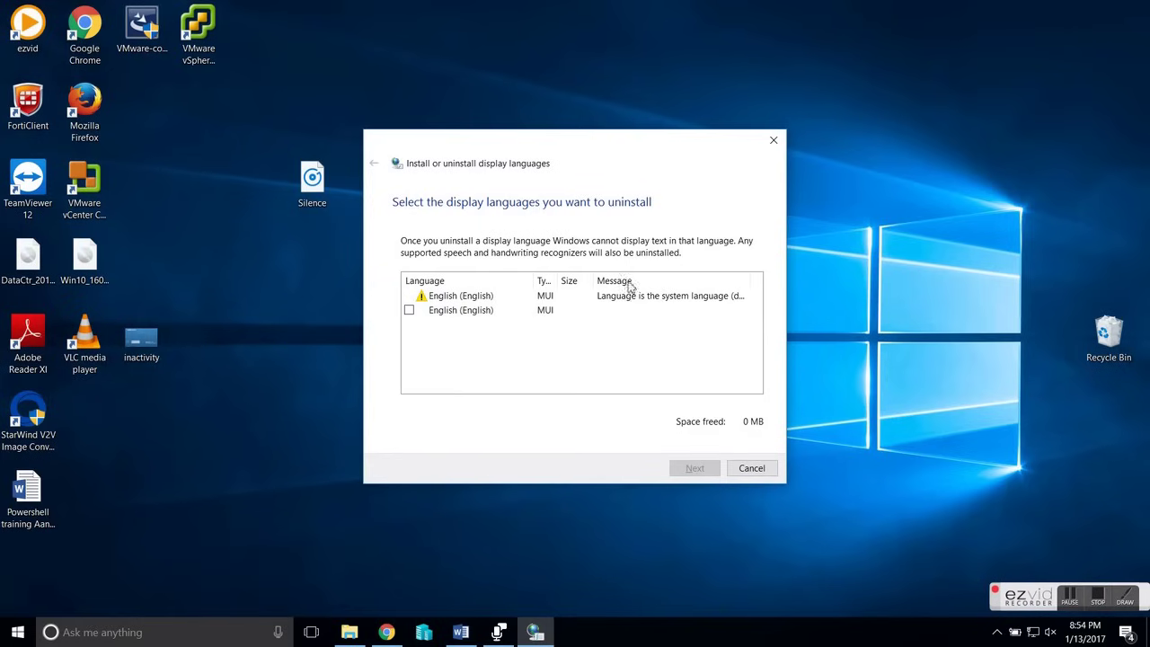
left_click_drag(696, 150, 726, 82)
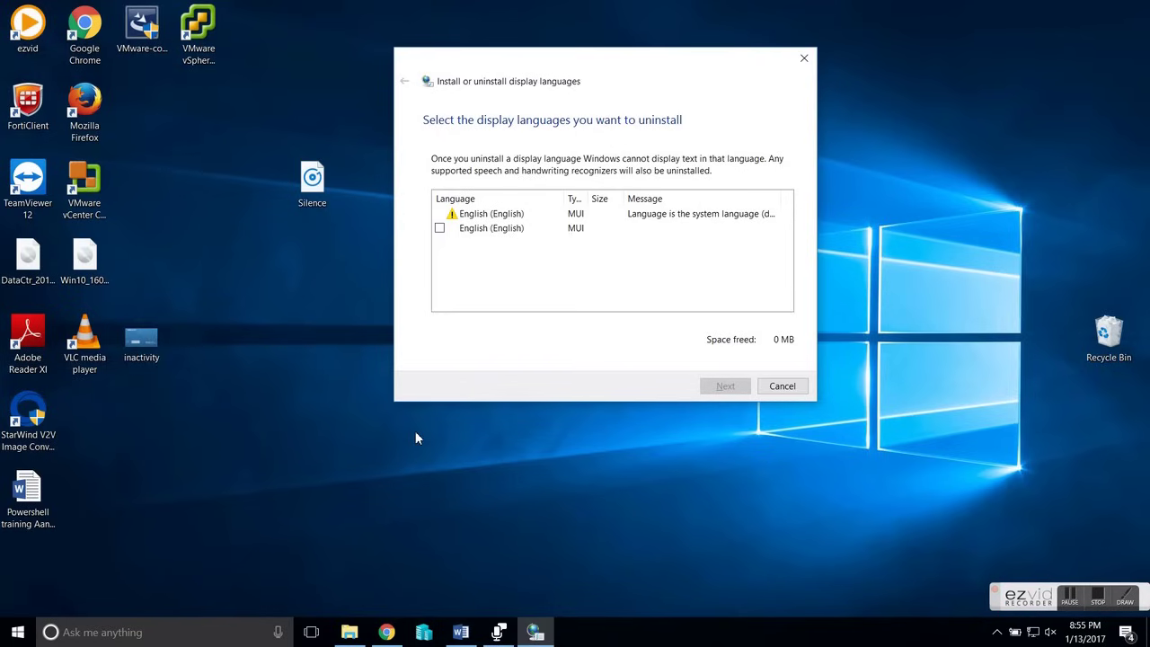
key("super")
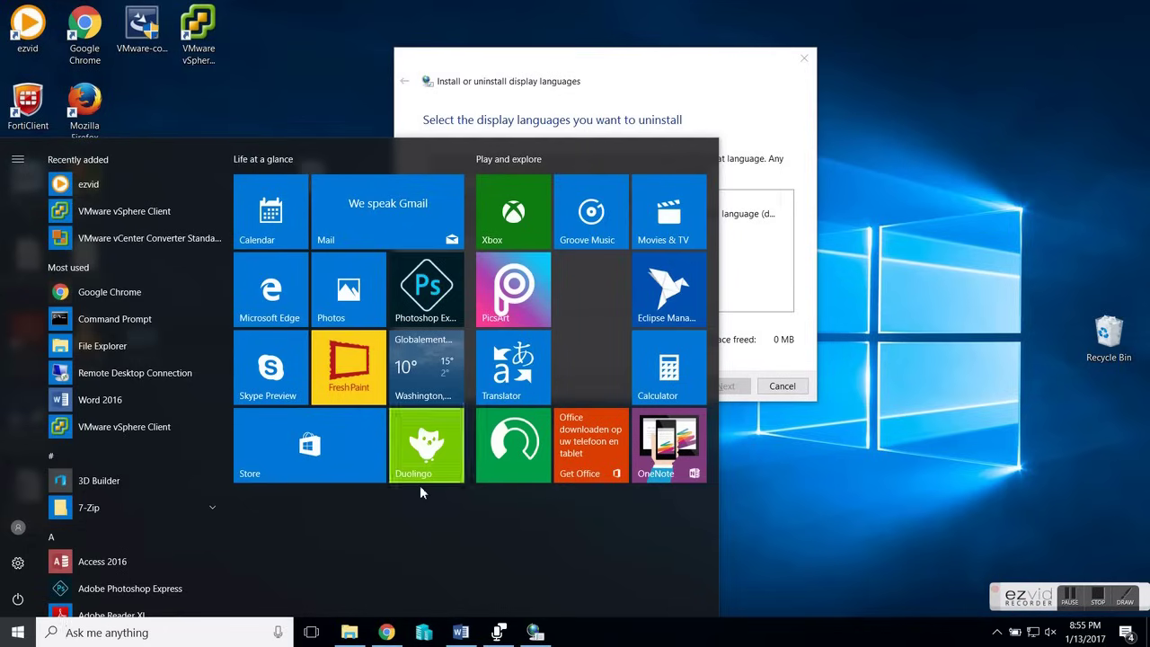
left_click(724, 83)
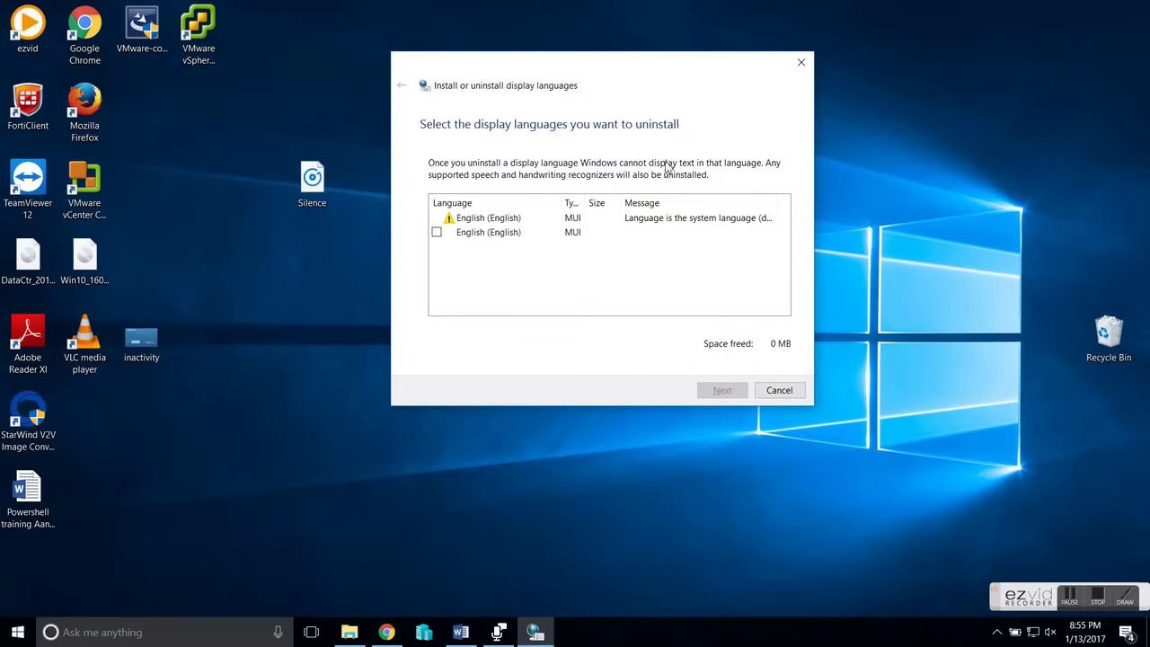
left_click_drag(681, 93, 648, 114)
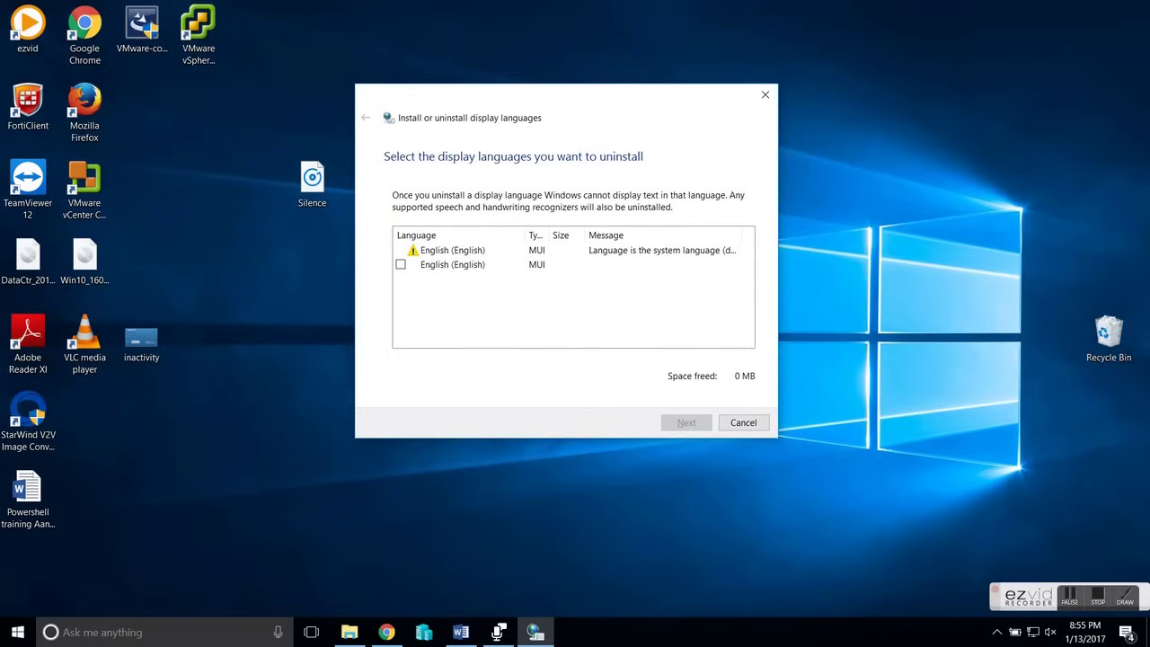